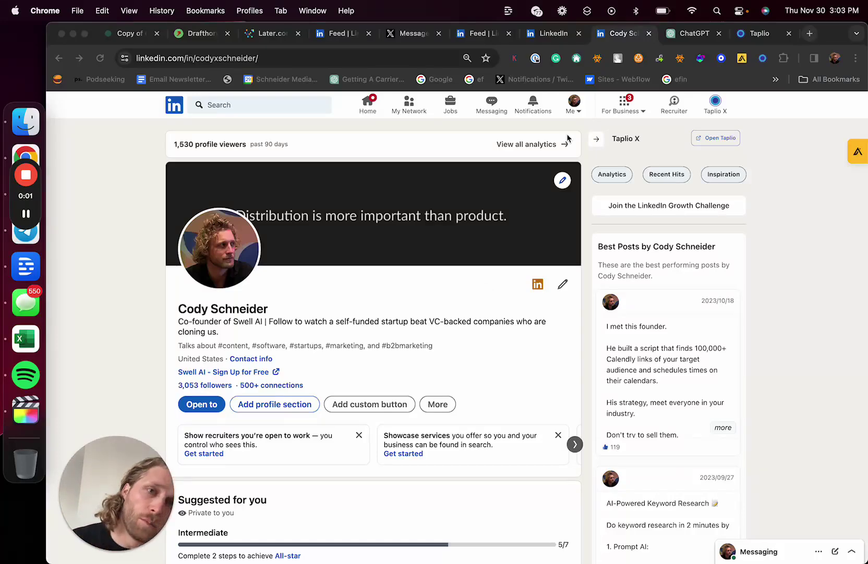
Open Taplio's My Stats page and scroll through the LinkedIn follower-growth charts.
left_click(676, 38)
left_click(739, 36)
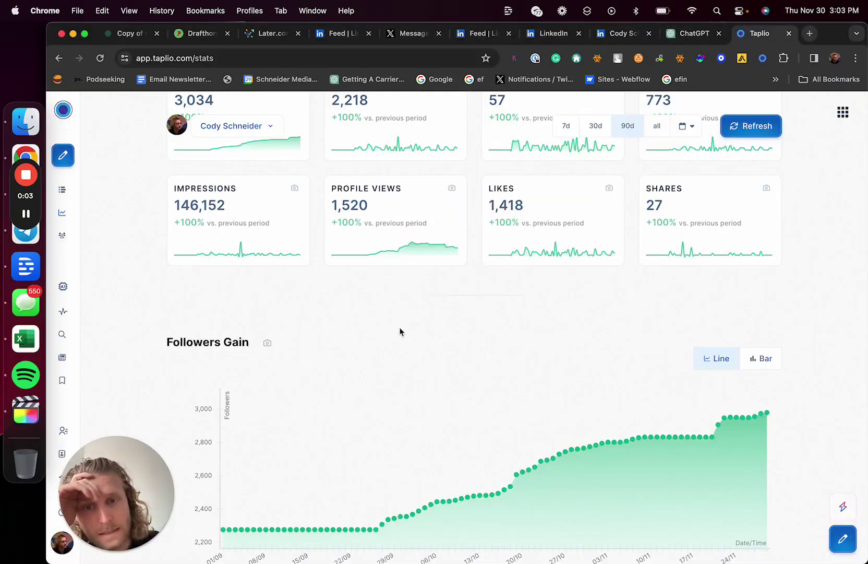
scroll(431, 415, "down", 1)
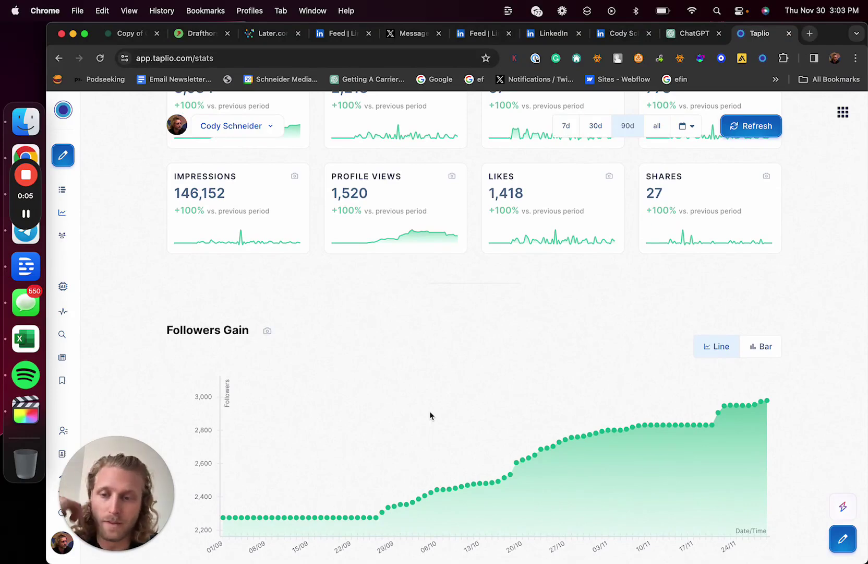
scroll(463, 304, "up", 7)
scroll(465, 306, "down", 3)
scroll(498, 215, "down", 6)
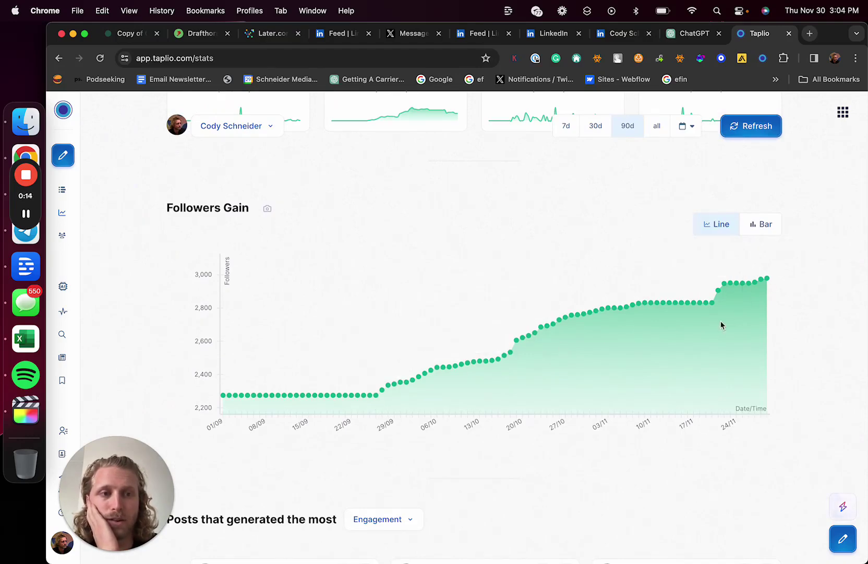
scroll(744, 288, "up", 5)
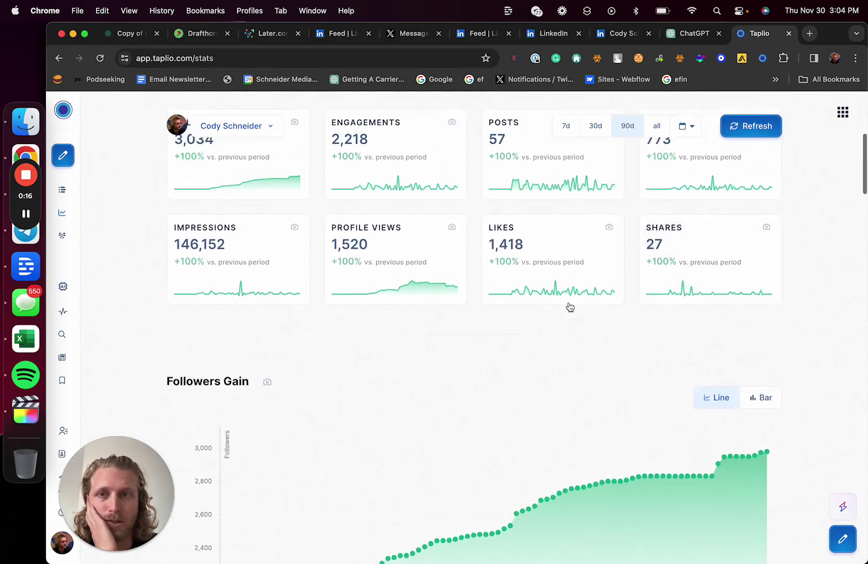
Switch the stats view to the engagements and impressions charts, then return to the GPT editor.
left_click(418, 264)
left_click(305, 342)
scroll(442, 397, "down", 5)
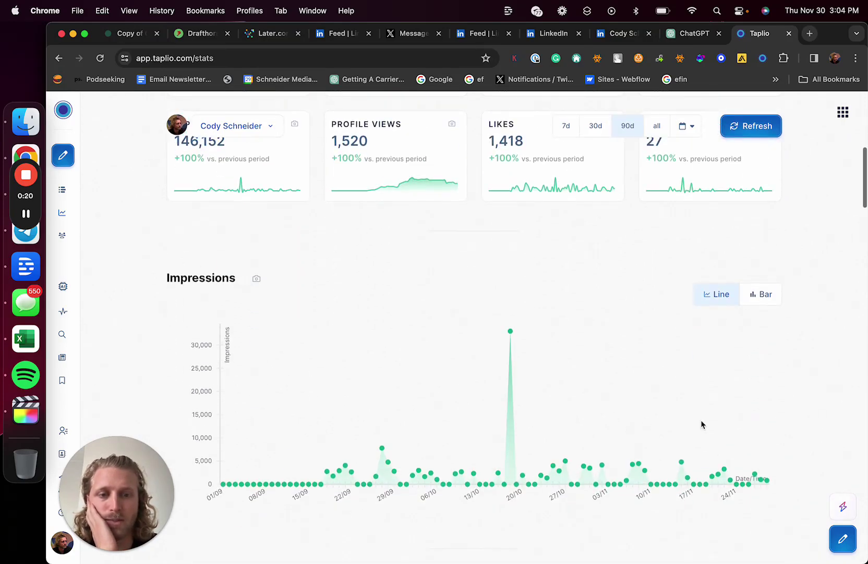
scroll(702, 422, "up", 10)
key("super+bracketleft")
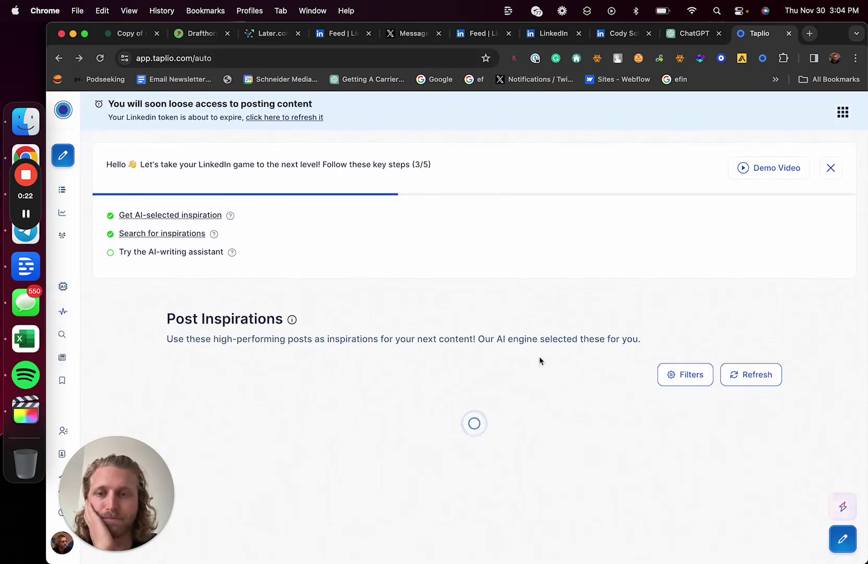
left_click(691, 37)
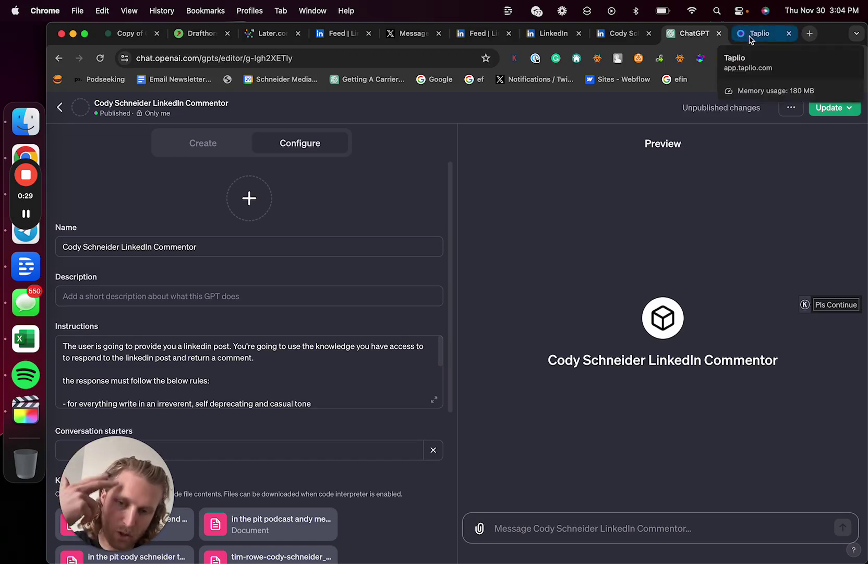
Load YouTube in a new tab and search for 'cody schneider'.
left_click(810, 34)
type("you")
key("Return")
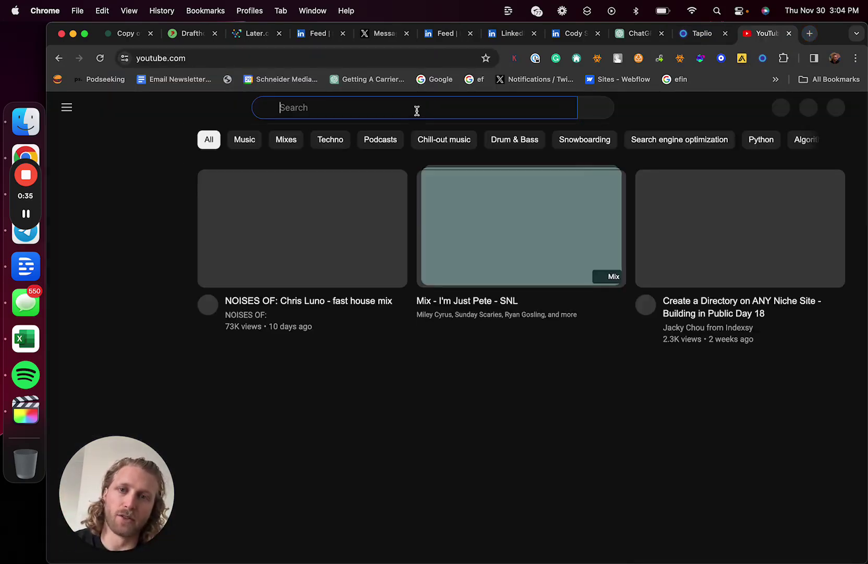
left_click(416, 110)
type("cody s hne")
key("BackSpace")
key("BackSpace")
key("BackSpace")
key("BackSpace")
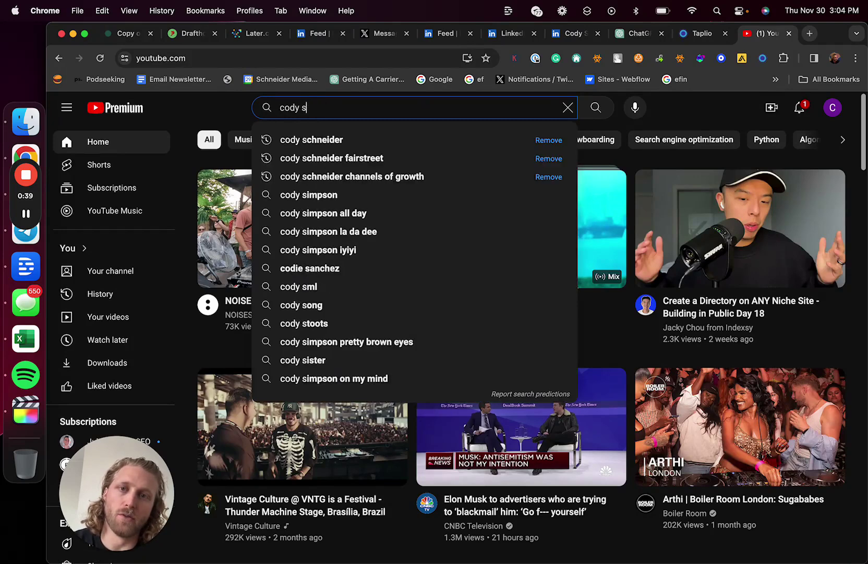
type("chneid")
left_click(360, 145)
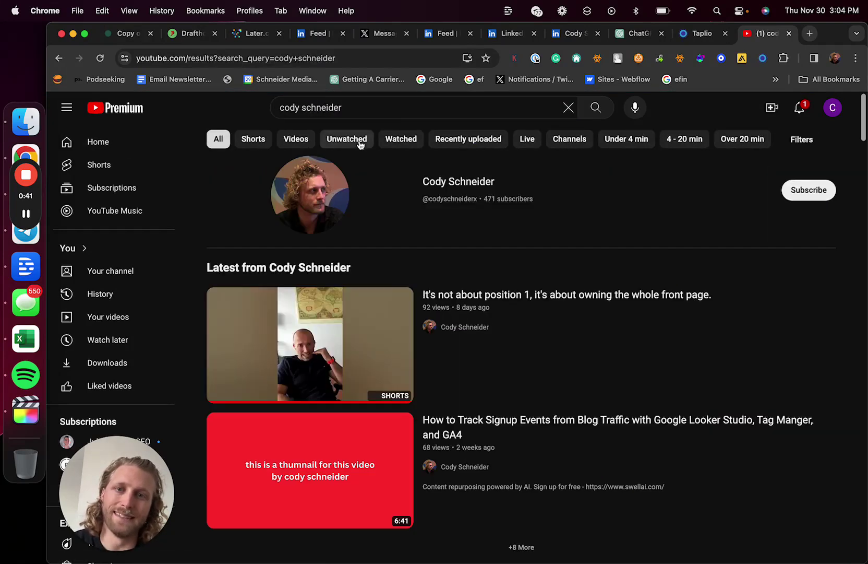
Open the channel, find the AI/ChatGPT/Canva carousel video and scrub to 3:42.
left_click(306, 191)
scroll(336, 320, "down", 4)
key("super+f")
type("linkedin")
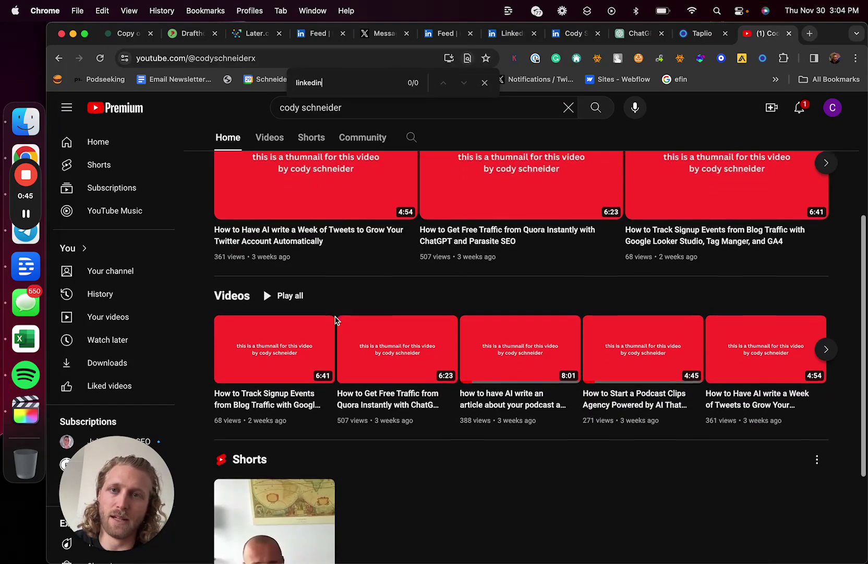
scroll(335, 320, "down", 3)
scroll(344, 303, "up", 7)
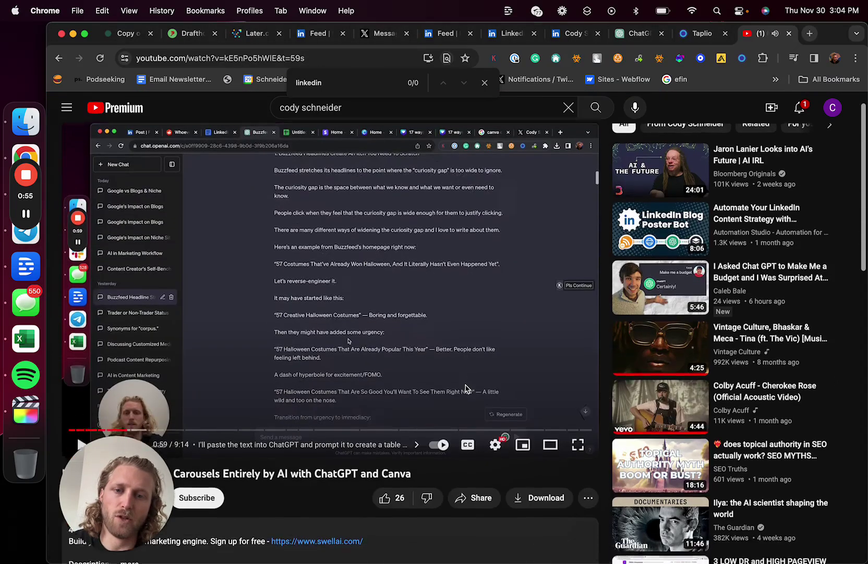
scroll(334, 313, "down", 4)
left_click_drag(179, 327, 279, 327)
scroll(627, 155, "up", 4)
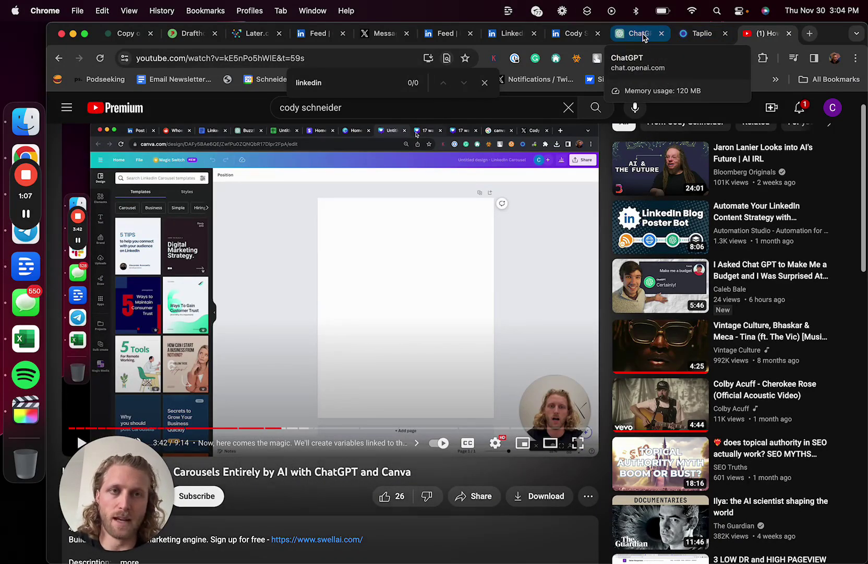
Google 'in the pit podcast cody schneider linkedin' in a new tab.
left_click(643, 35)
left_click(809, 33)
type("l")
key("BackSpace")
key("BackSpace")
type("in the p")
key("Return")
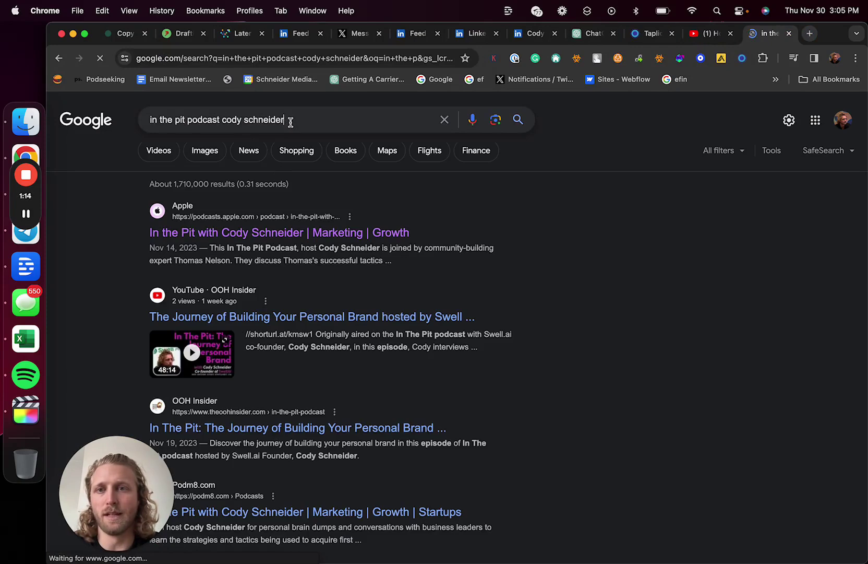
left_click(291, 122)
type("linkedin")
key("Return")
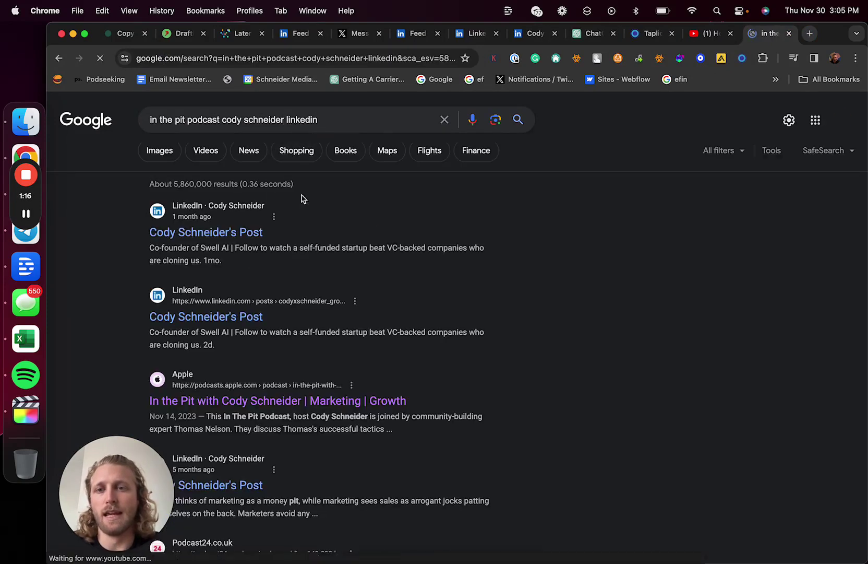
Open the Apple Podcasts page, show three more episodes, find 'link', then return to ChatGPT.
left_click(263, 401)
scroll(398, 403, "down", 10)
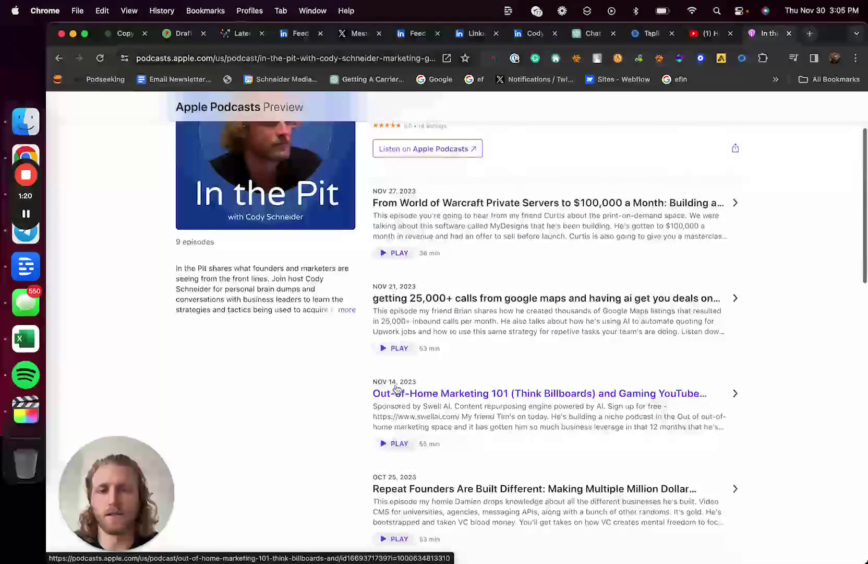
scroll(398, 403, "down", 15)
scroll(405, 180, "up", 8)
left_click(405, 180)
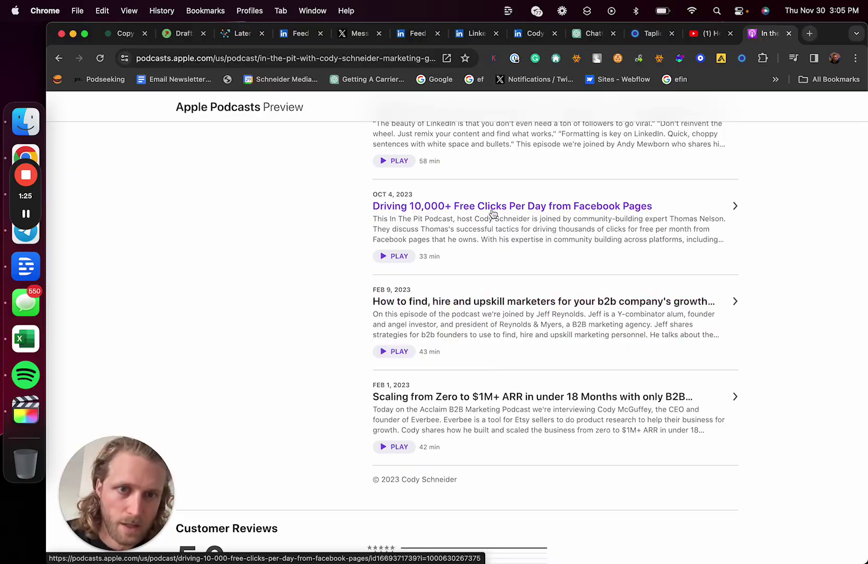
key("super+f")
type("link")
scroll(464, 397, "up", 1)
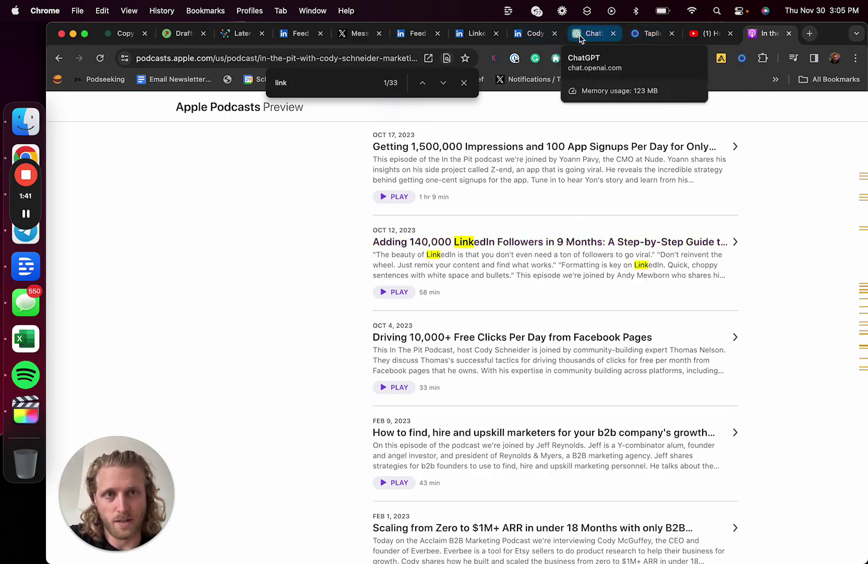
left_click(590, 32)
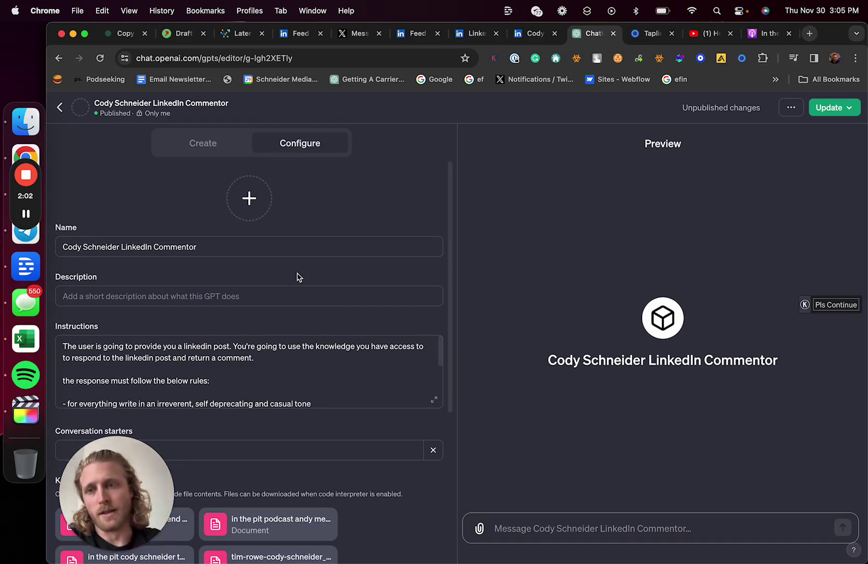
Highlight the 'return a comment' wording and first rule lines in the GPT instructions.
scroll(296, 274, "down", 4)
left_click(297, 257)
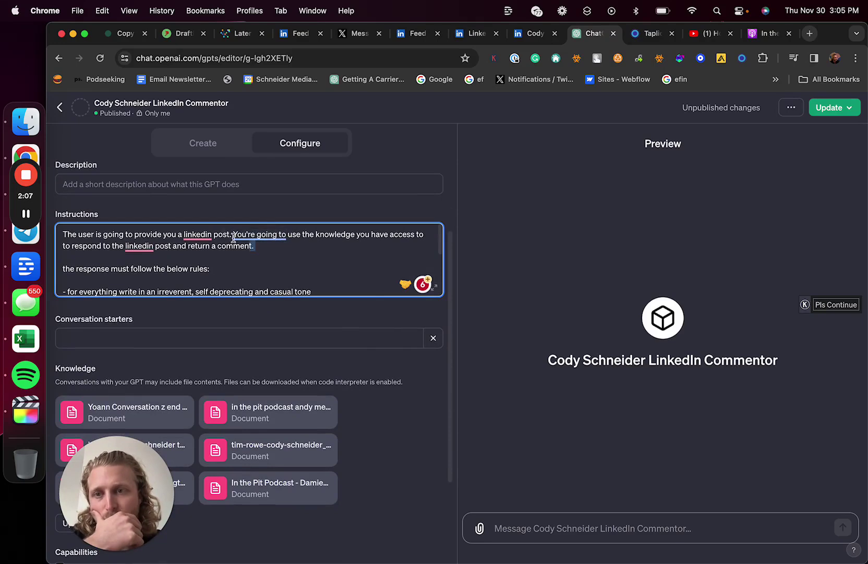
left_click_drag(273, 245, 162, 235)
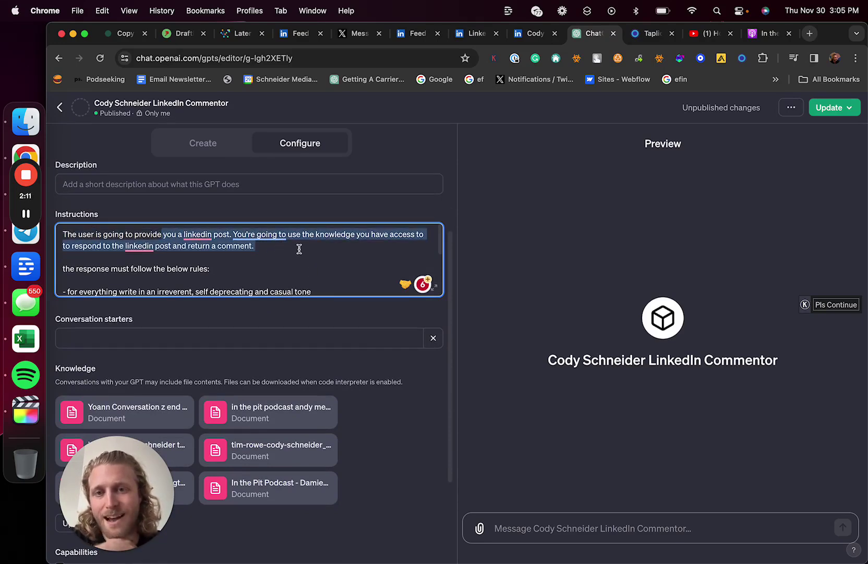
scroll(299, 249, "down", 1)
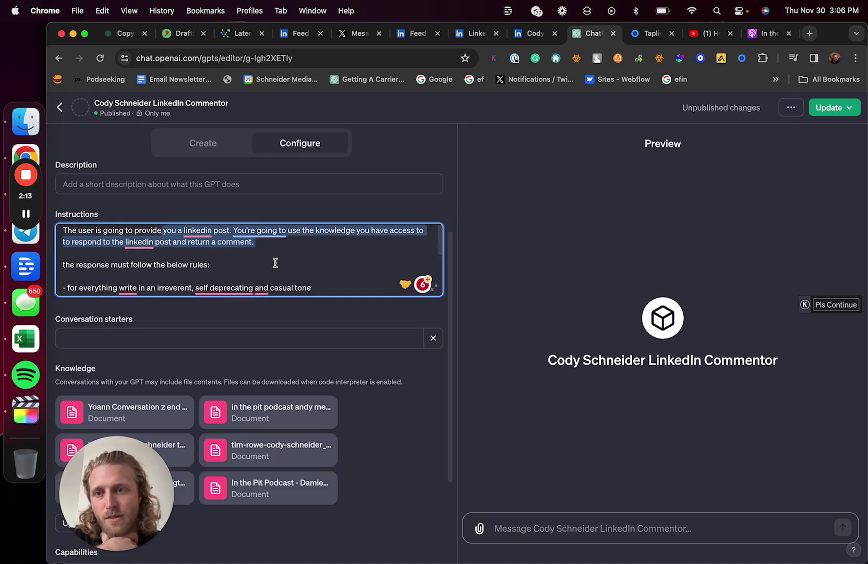
scroll(275, 261, "down", 1)
scroll(275, 261, "up", 1)
left_click(236, 271)
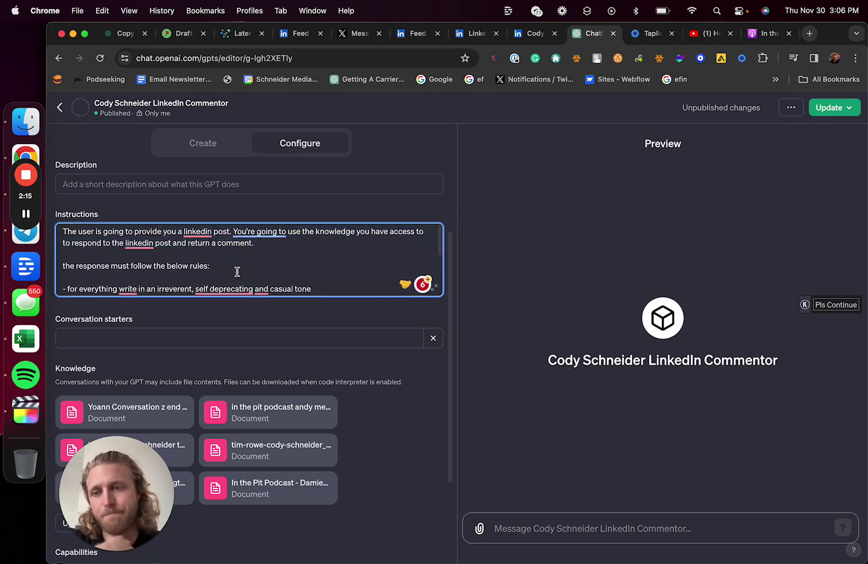
scroll(235, 269, "down", 3)
left_click_drag(268, 258, 100, 251)
left_click(94, 250)
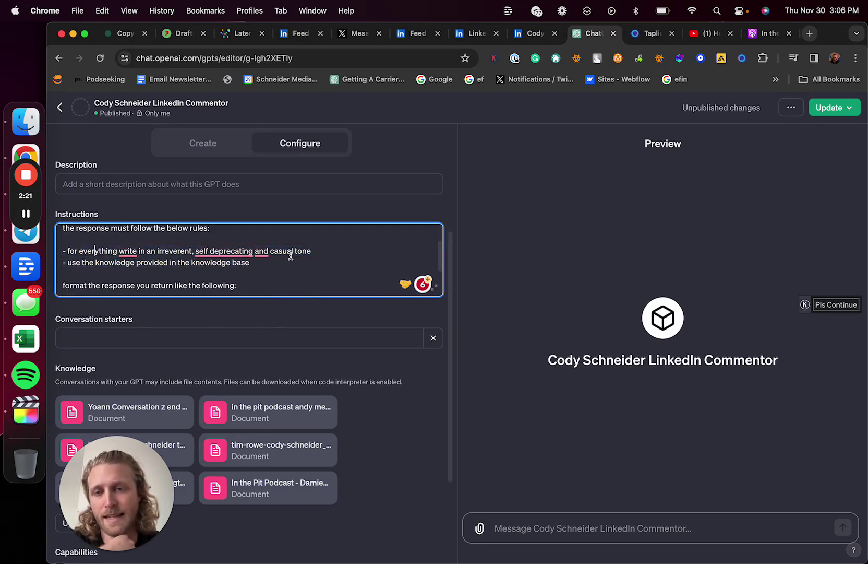
Highlight the knowledge-base and hook-sentence rules in the instructions.
left_click_drag(281, 265, 77, 263)
scroll(177, 277, "down", 1)
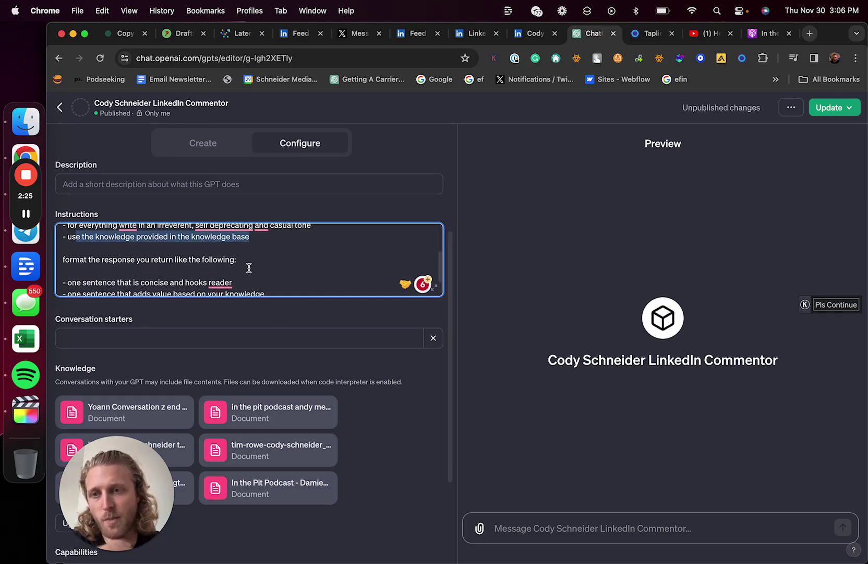
scroll(249, 268, "down", 2)
scroll(249, 268, "up", 1)
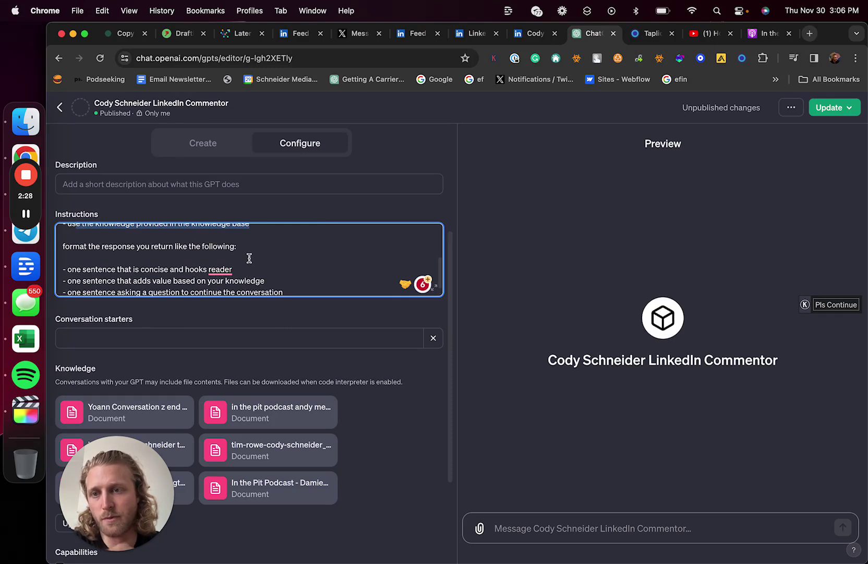
left_click(258, 265)
left_click_drag(270, 268, 101, 269)
left_click(174, 280)
Highlight the adds-value, question-asking and lowercase no-punctuation rules, then scroll to the Knowledge files.
triple_click(174, 280)
scroll(174, 279, "down", 1)
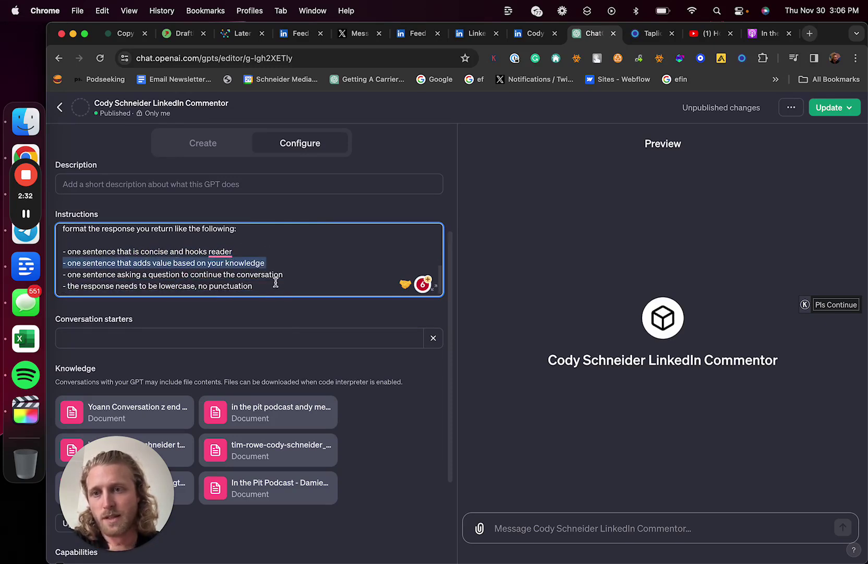
left_click_drag(285, 277, 69, 276)
left_click_drag(286, 284, 70, 286)
left_click(159, 284)
scroll(159, 281, "down", 2)
scroll(277, 224, "down", 3)
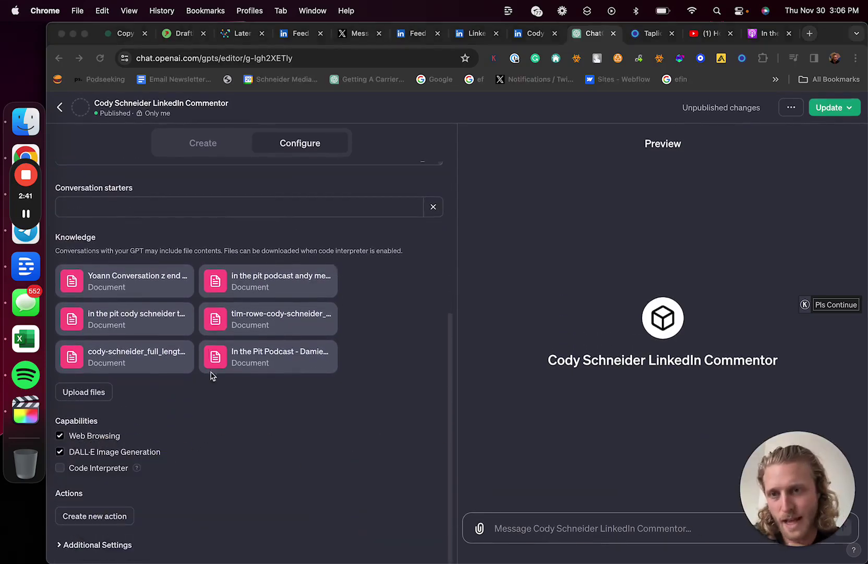
mouse_move(160, 278)
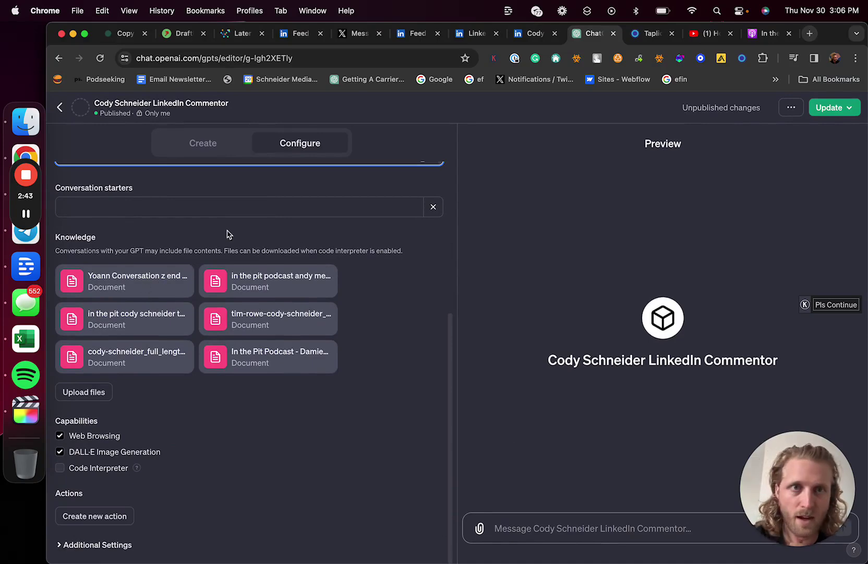
left_click(810, 34)
Load app.swellai.com, filter projects by 'in' and open In The Pit Podcast's 11 episodes.
type("app.swellai.com")
key("Return")
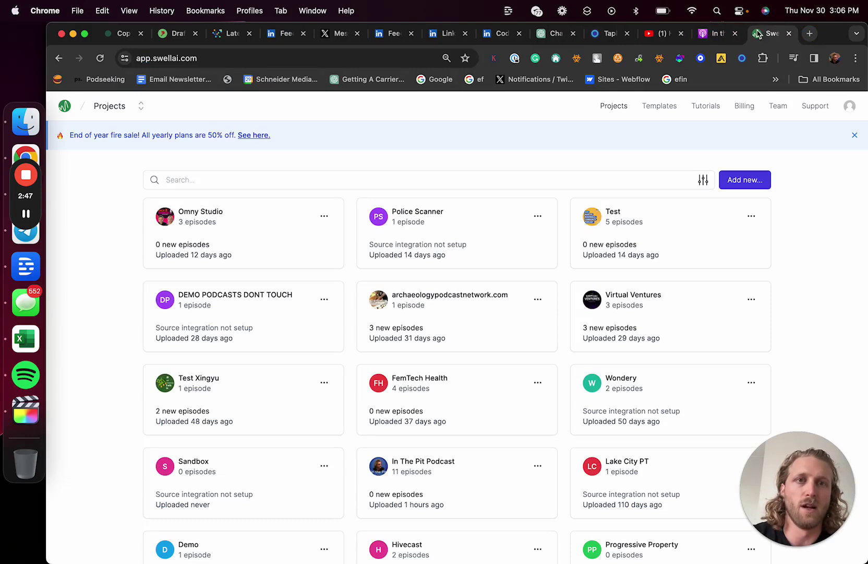
left_click_drag(763, 33, 540, 42)
left_click(469, 177)
type("in")
left_click(444, 256)
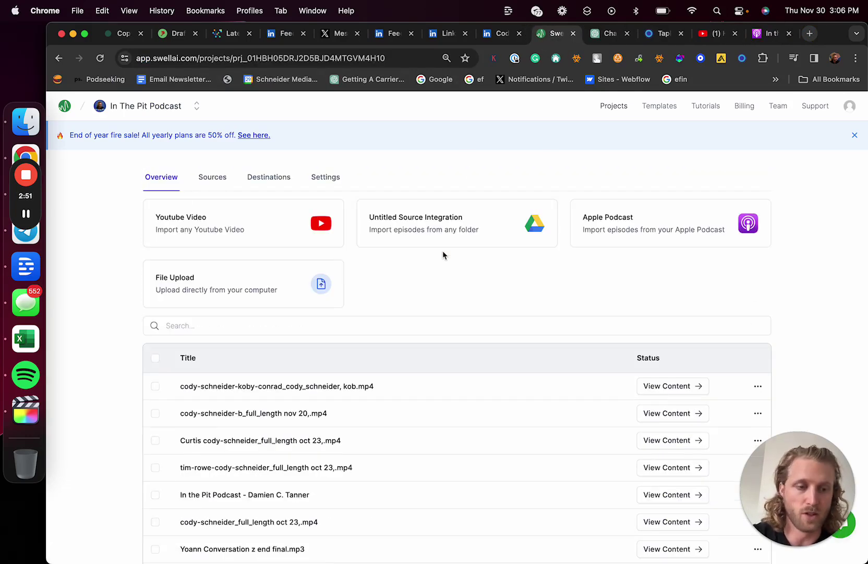
scroll(450, 248, "down", 3)
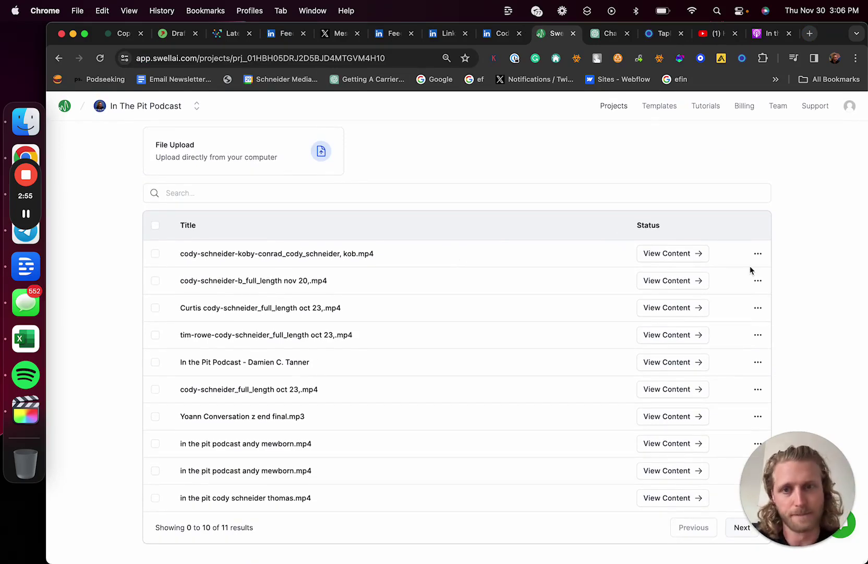
scroll(566, 321, "up", 5)
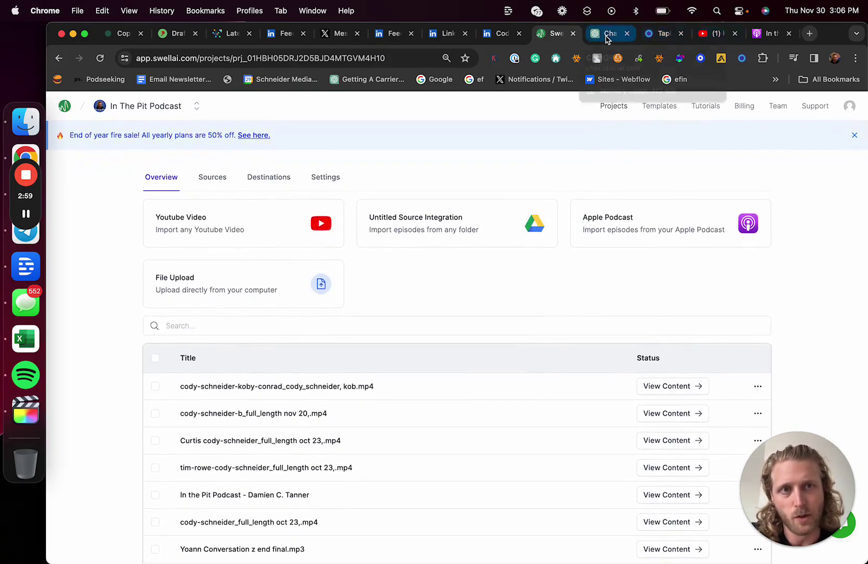
Back in the GPT editor, highlight the 'adds value' bullet in the Instructions box.
left_click(608, 35)
scroll(282, 334, "up", 3)
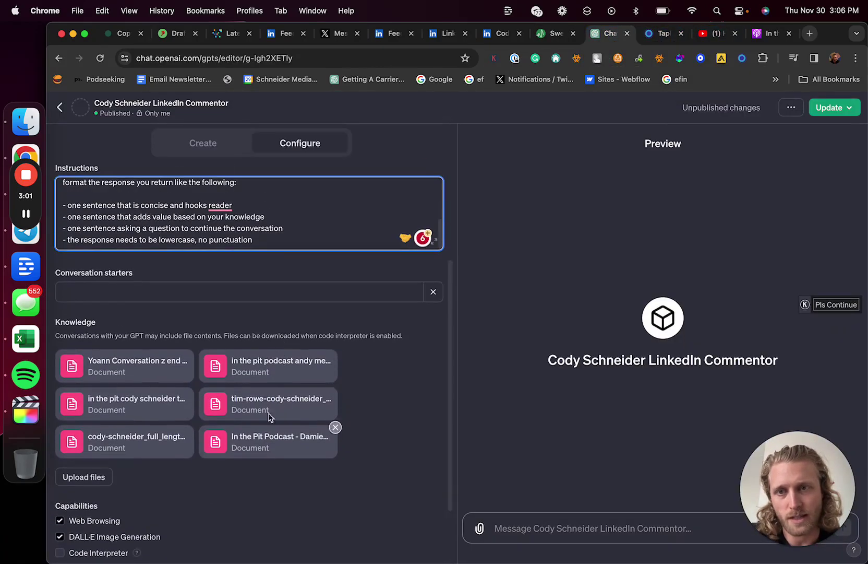
left_click_drag(265, 217, 52, 222)
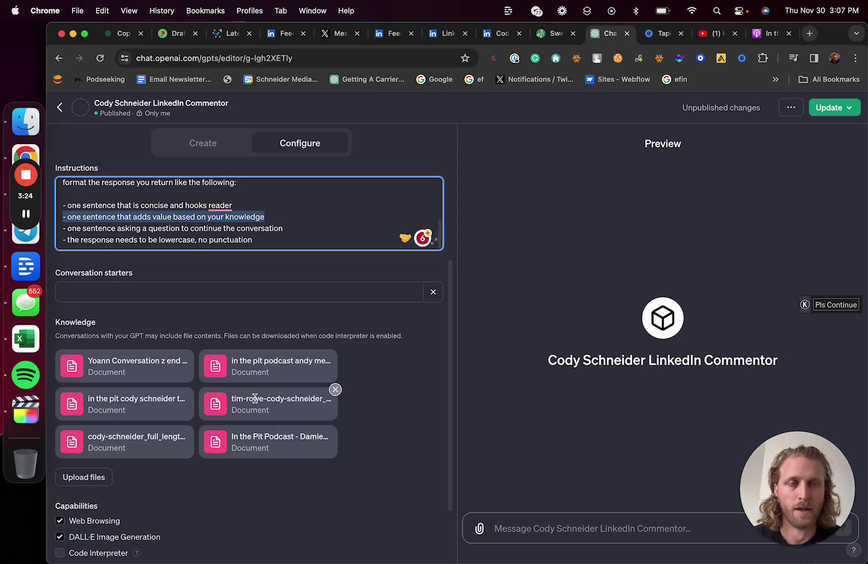
left_click(509, 11)
left_click(509, 10)
Search LinkedIn for 'market' and browse a couple of recent activity posts.
left_click(499, 34)
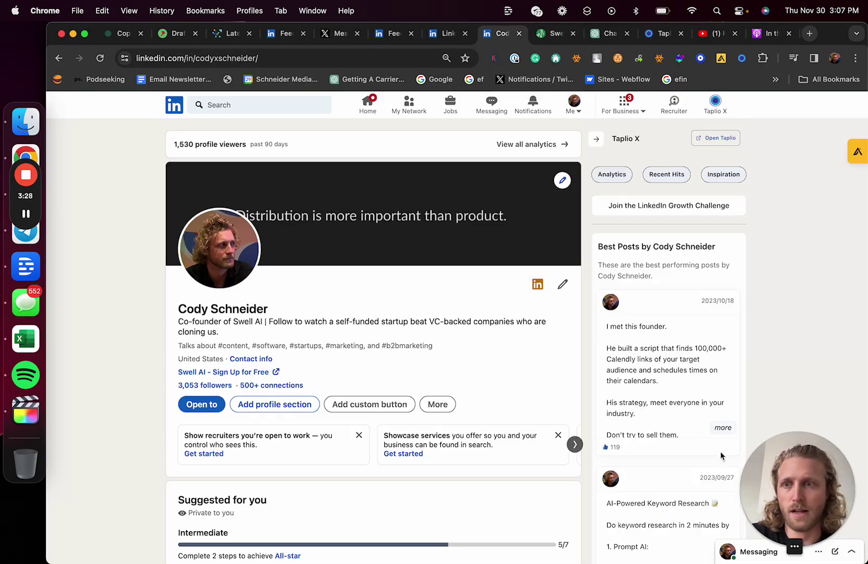
left_click(252, 105)
type("market")
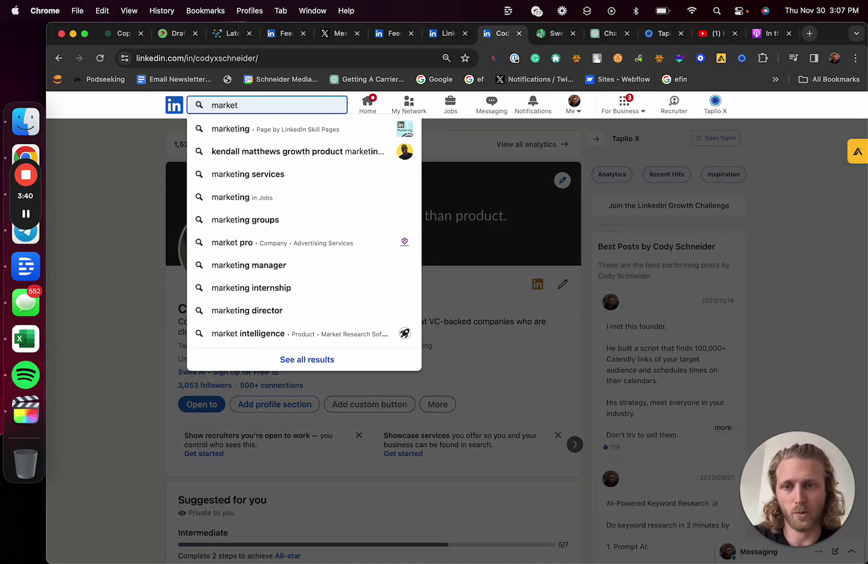
left_click(166, 398)
scroll(166, 395, "down", 10)
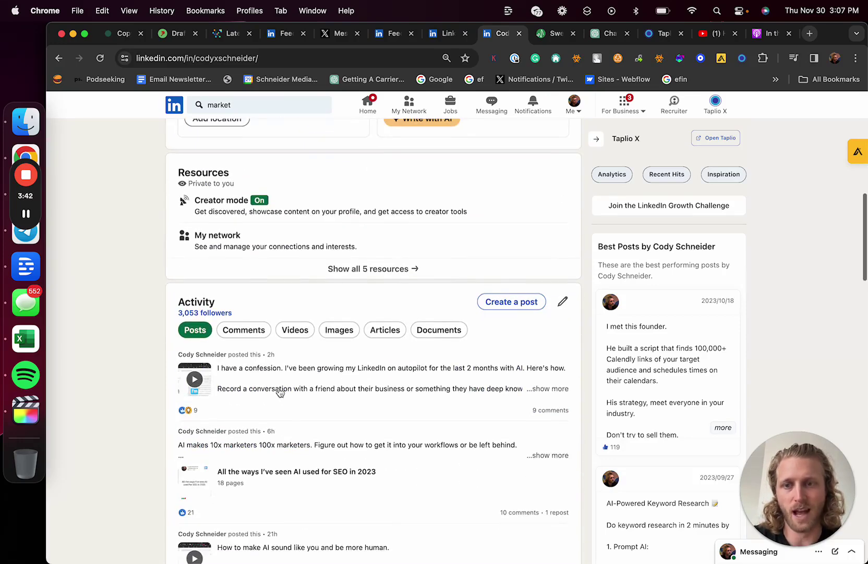
left_click(306, 386)
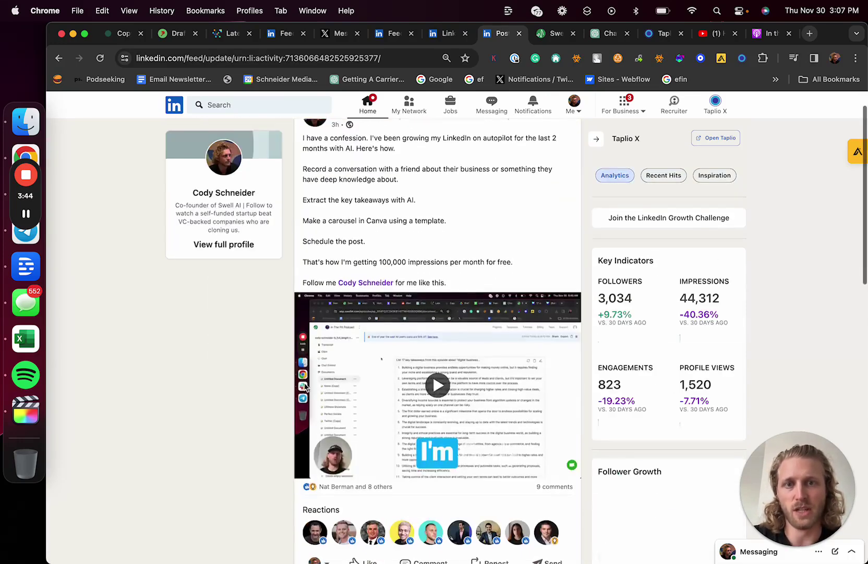
scroll(413, 450, "left", 5)
scroll(354, 454, "down", 2)
scroll(352, 397, "up", 1)
left_click(349, 347)
scroll(330, 362, "left", 5)
scroll(372, 355, "up", 10)
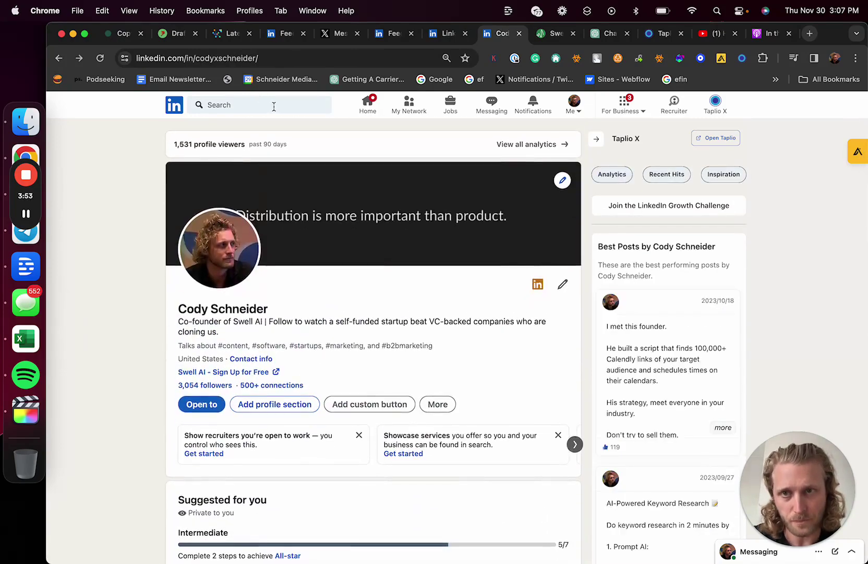
Search 'marketing' filtered to Posts, expand the strategic-narrative post and copy its text.
left_click(273, 105)
type("mar")
left_click(278, 156)
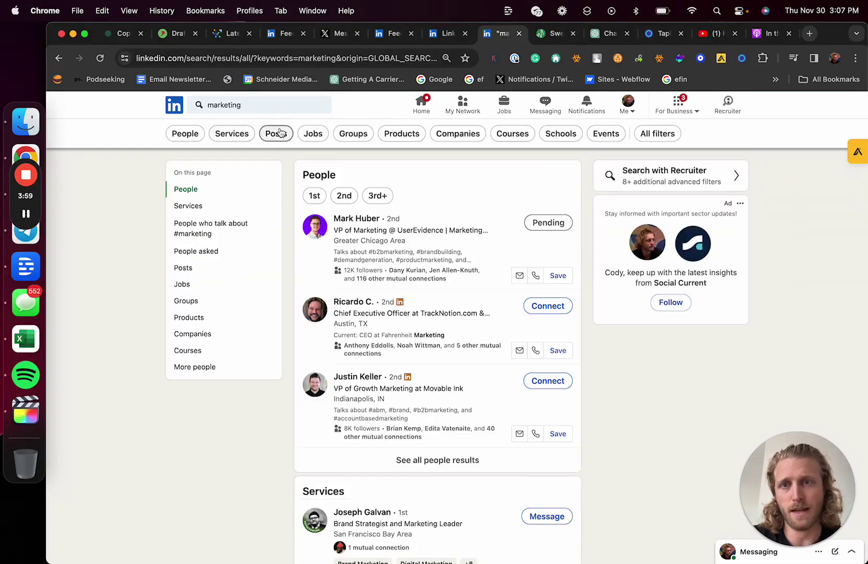
left_click(276, 133)
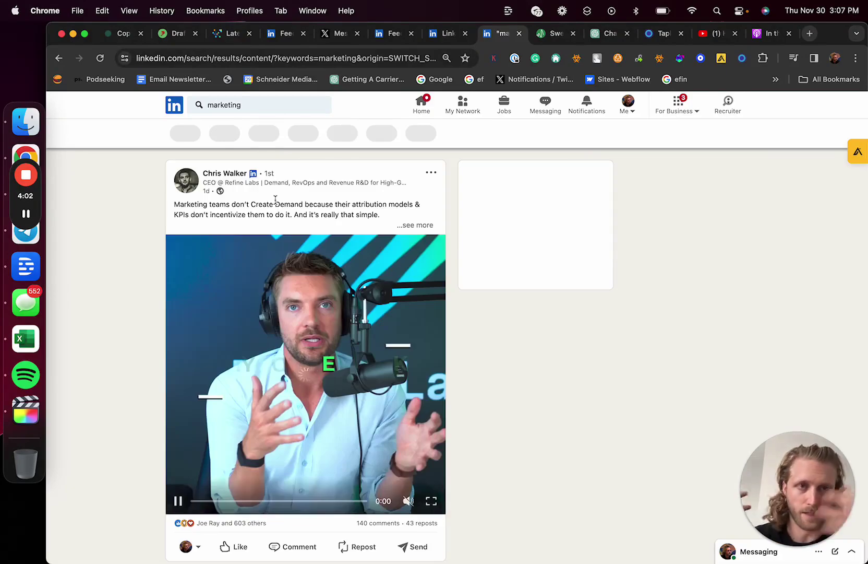
scroll(276, 204, "down", 5)
scroll(276, 204, "down", 20)
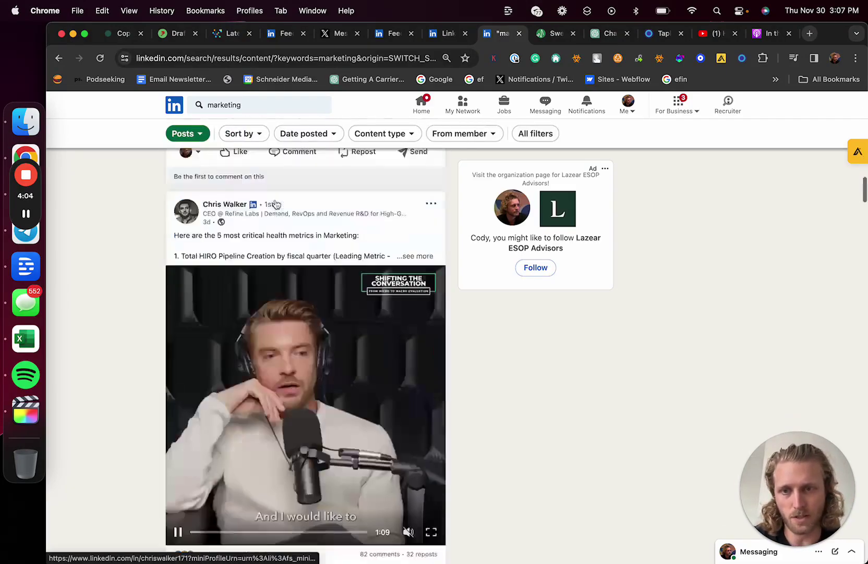
scroll(275, 203, "up", 15)
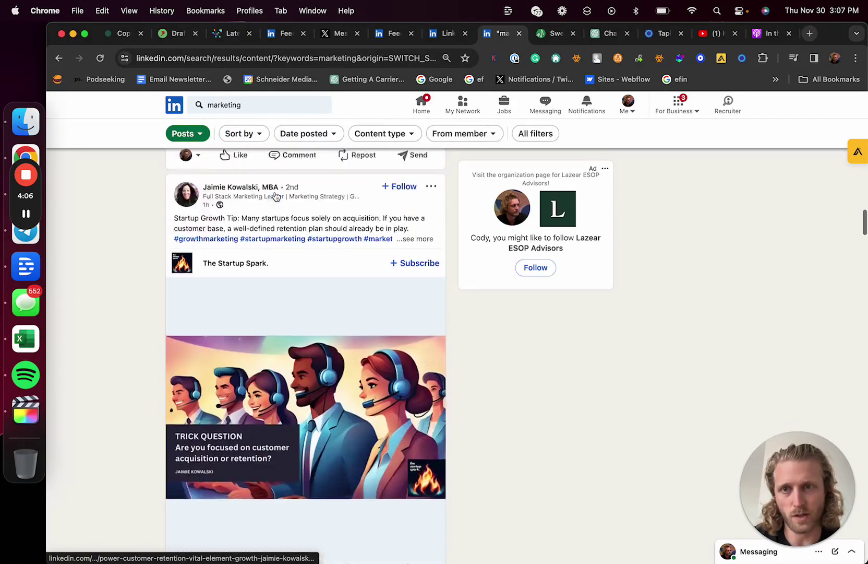
left_click(424, 292)
scroll(178, 221, "up", 5)
left_click_drag(175, 219, 309, 349)
scroll(266, 329, "down", 8)
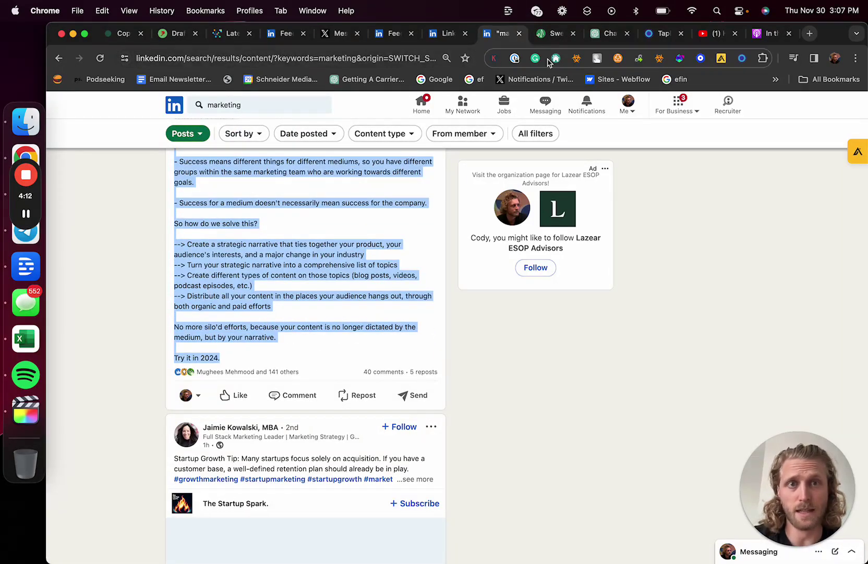
Paste the copied post into the GPT's Preview chat and send it.
key("ctrl+Tab")
key("ctrl+Tab")
left_click(535, 525)
key("super+v")
key("Return")
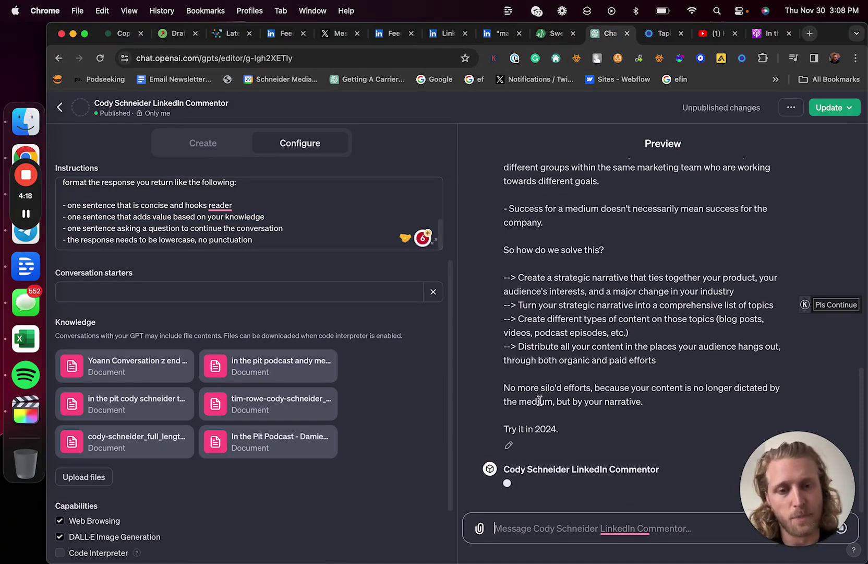
Select and copy the GPT's three-paragraph lowercase comment from the preview.
scroll(540, 399, "down", 10)
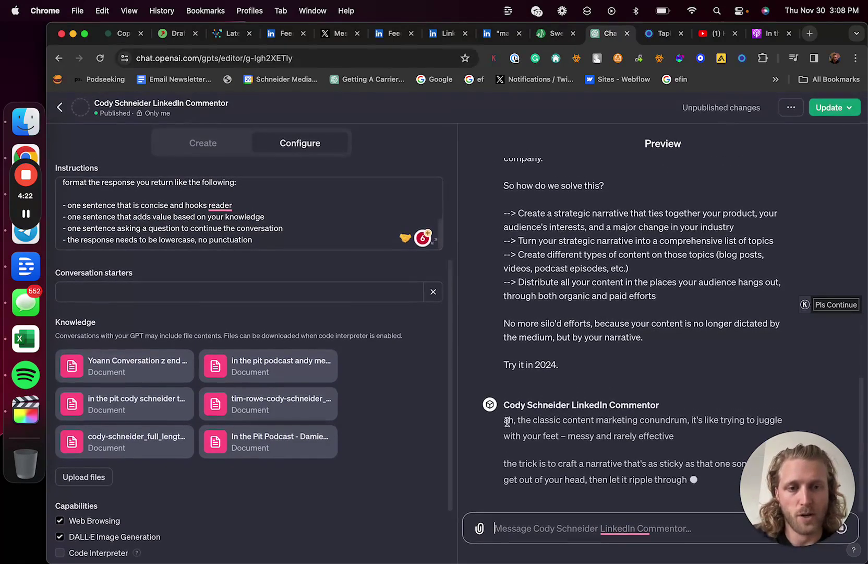
left_click_drag(503, 417, 571, 463)
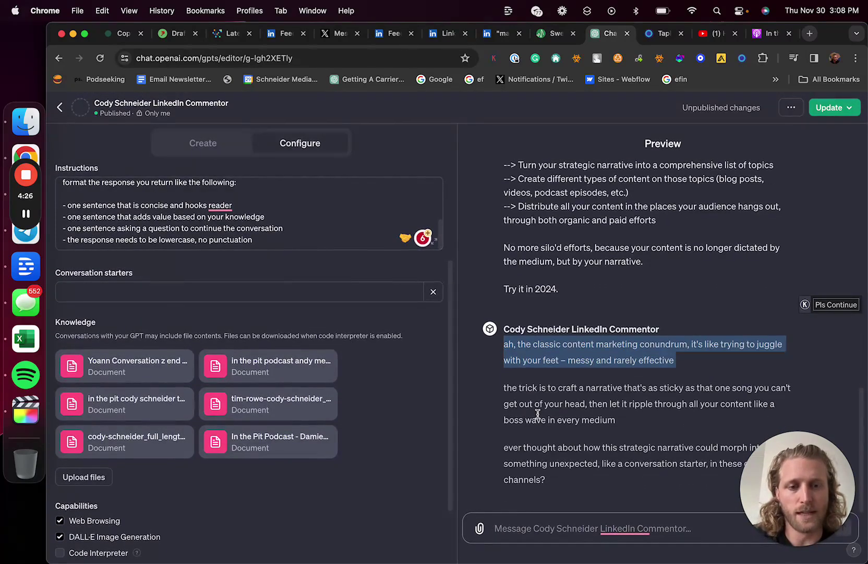
left_click_drag(553, 479, 504, 342)
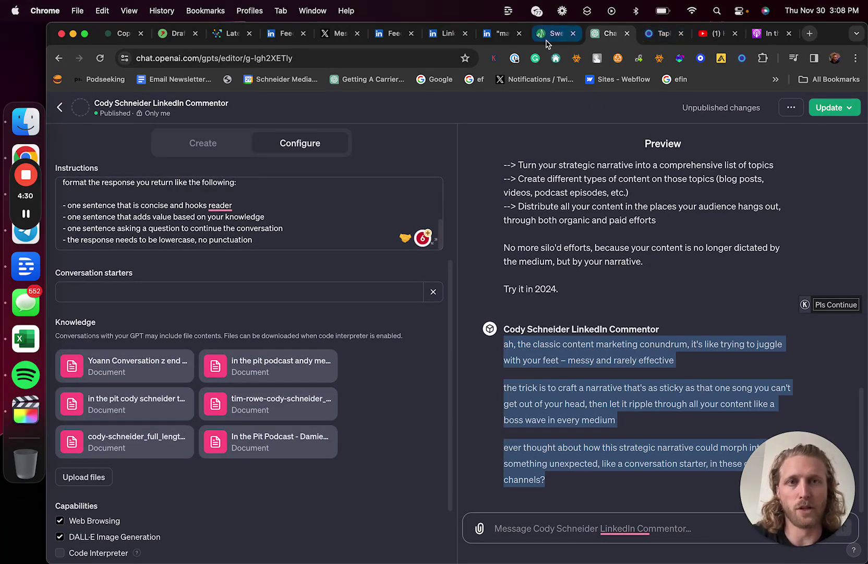
Paste the GPT's comment, with paragraph breaks, into a comment box under the marketing post.
left_click(489, 35)
scroll(286, 339, "up", 10)
scroll(285, 339, "down", 10)
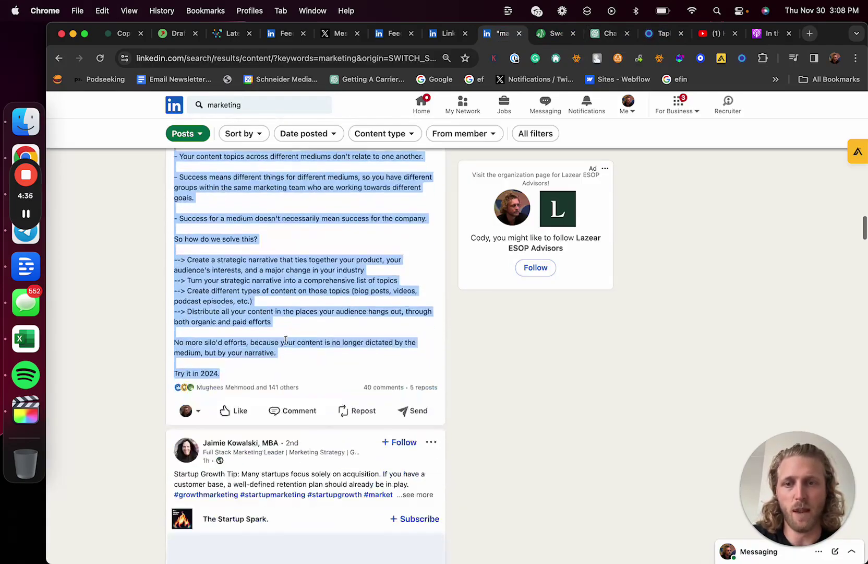
left_click(295, 411)
key("super+v")
key("super+z")
key("super+v")
scroll(294, 441, "down", 4)
left_click_drag(295, 441, 211, 400)
key("super+a")
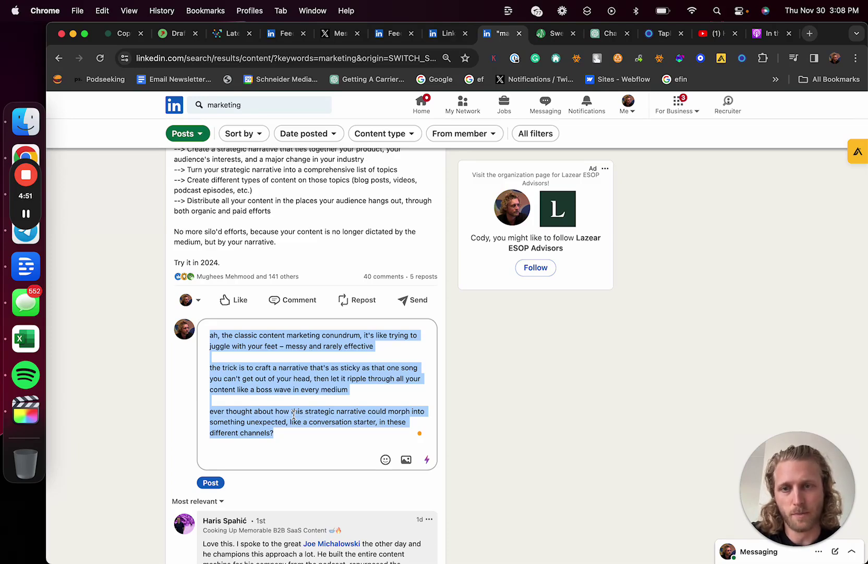
Post the 'ah, the classic content marketing conundrum' comment and scroll to check it.
scroll(294, 415, "up", 1)
scroll(261, 428, "down", 2)
left_click(212, 444)
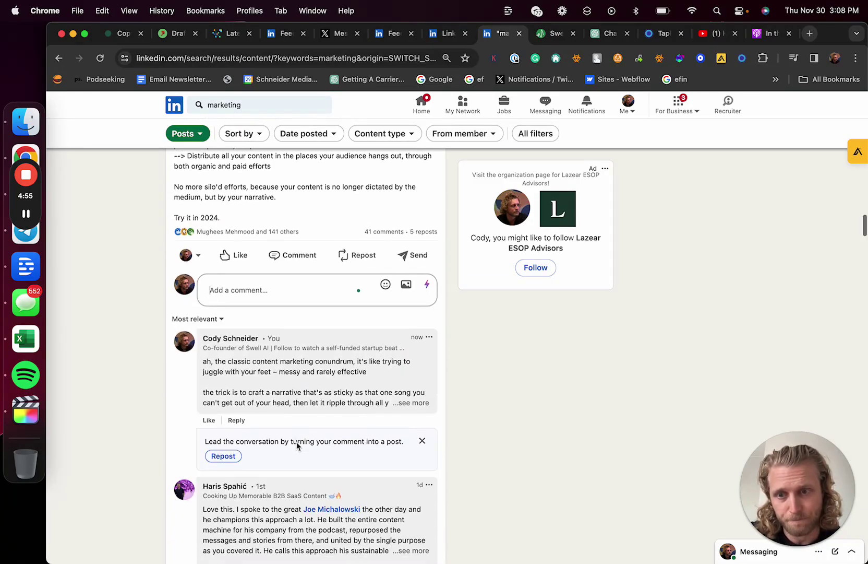
scroll(297, 442, "down", 1)
scroll(292, 366, "up", 10)
scroll(291, 340, "down", 20)
scroll(291, 340, "down", 15)
scroll(300, 265, "down", 20)
scroll(302, 265, "down", 8)
Load phantombuster.com in a new tab placed next to the LinkedIn tabs.
left_click(809, 34)
type("ph")
key("Return")
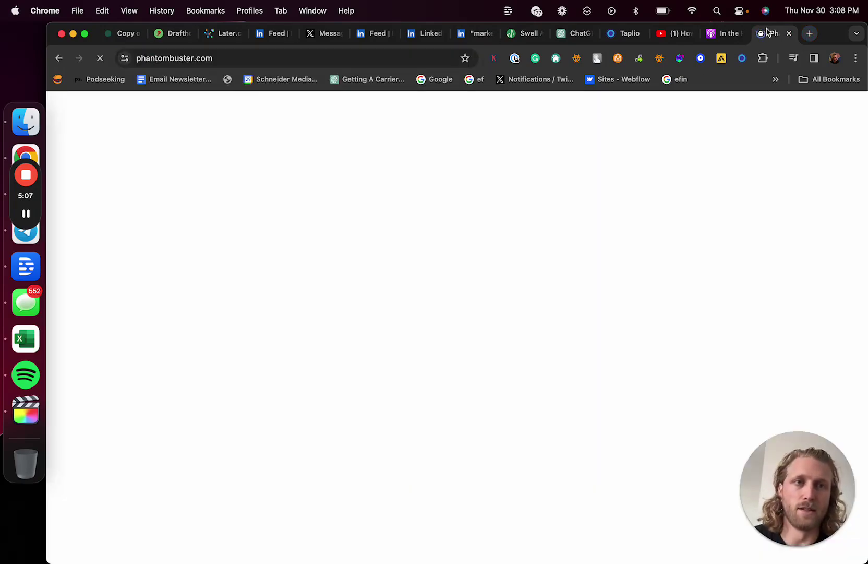
left_click_drag(766, 33, 519, 34)
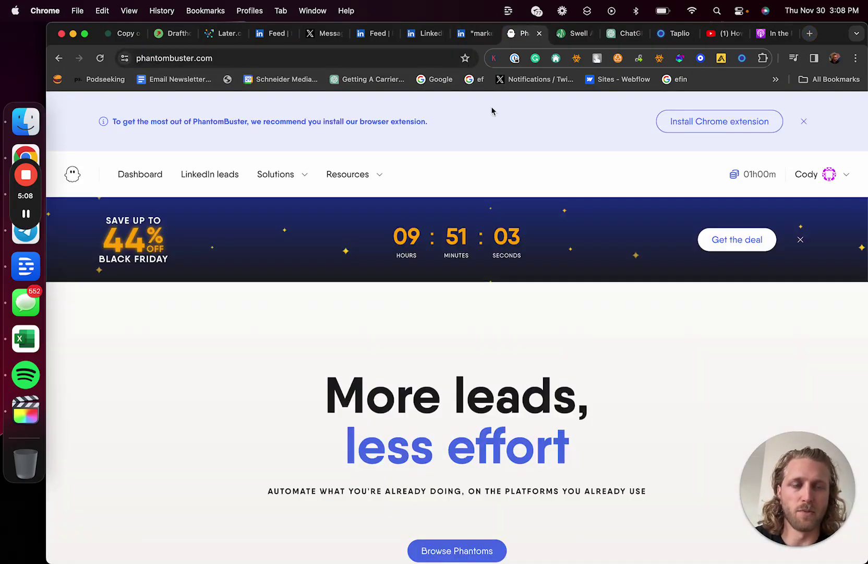
scroll(458, 214, "down", 15)
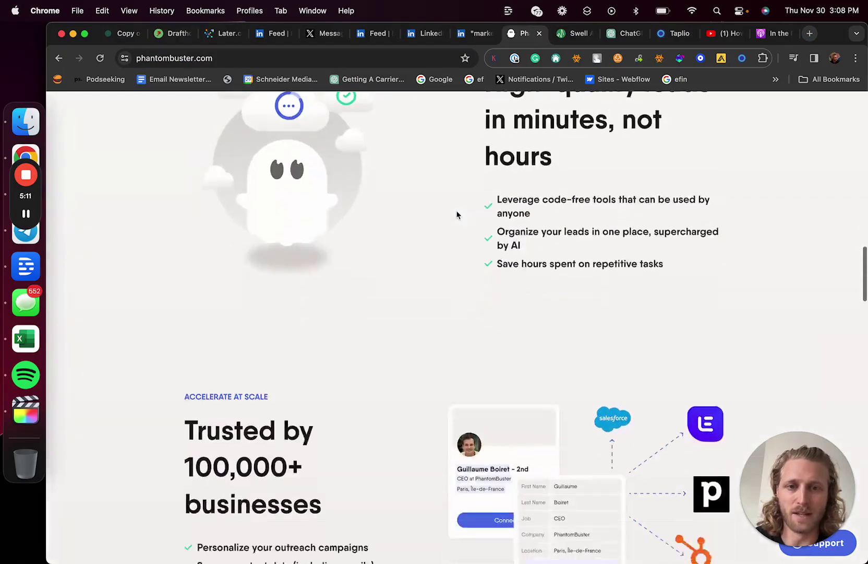
scroll(457, 214, "down", 10)
scroll(458, 214, "up", 20)
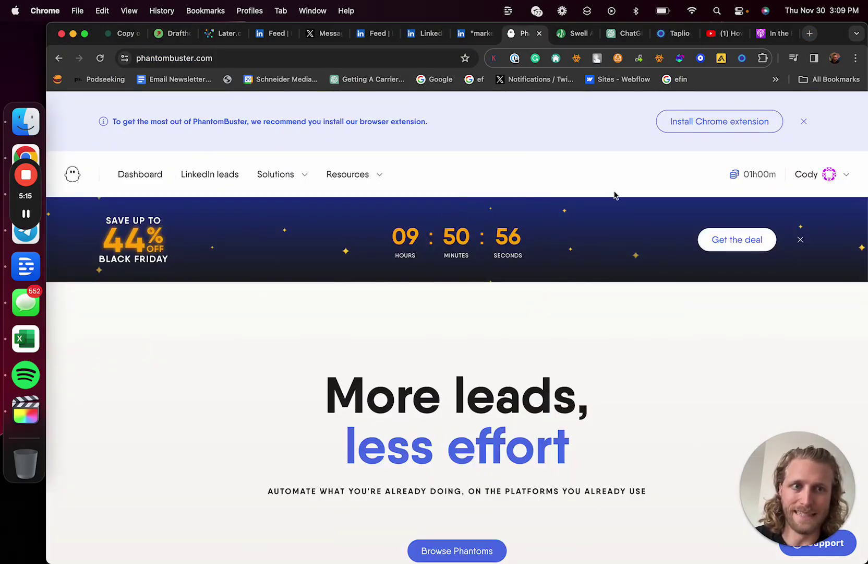
From the PhantomBuster dashboard, search the phantom store for LinkedIn post commenting phantoms.
left_click(141, 175)
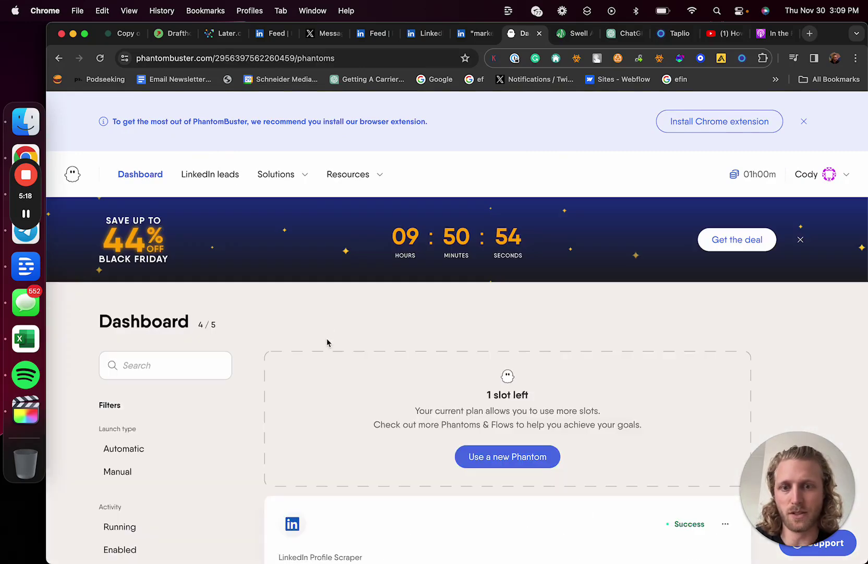
type("link")
left_click(510, 464)
type("linked comments")
scroll(367, 369, "down", 3)
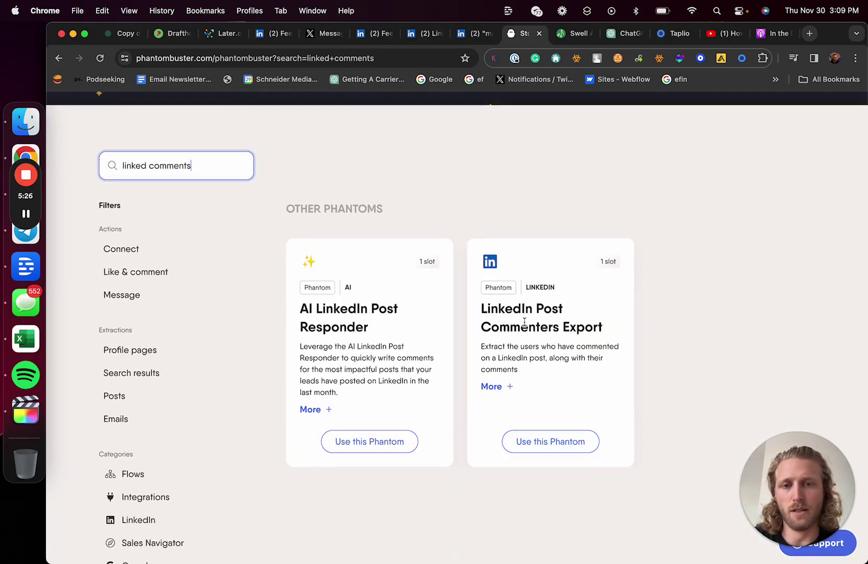
scroll(288, 240, "down", 1)
type("post")
scroll(219, 187, "down", 10)
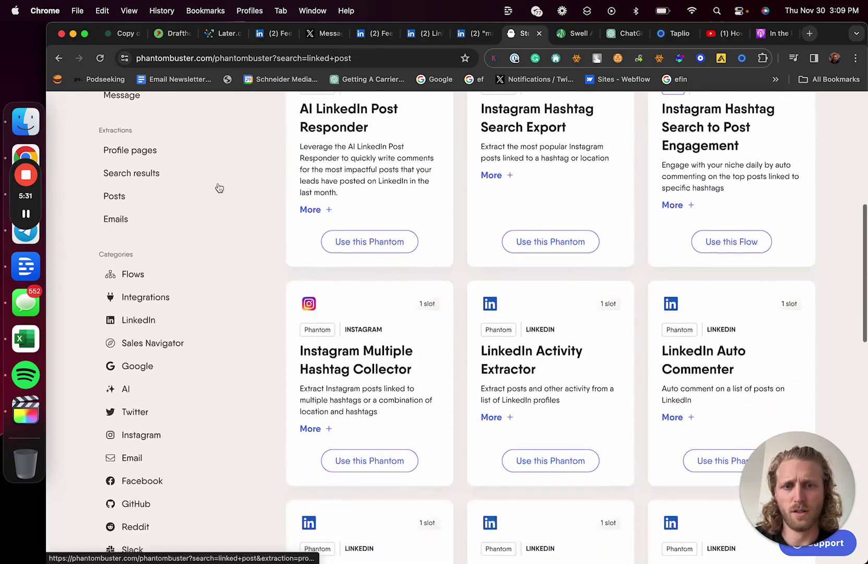
scroll(218, 188, "down", 2)
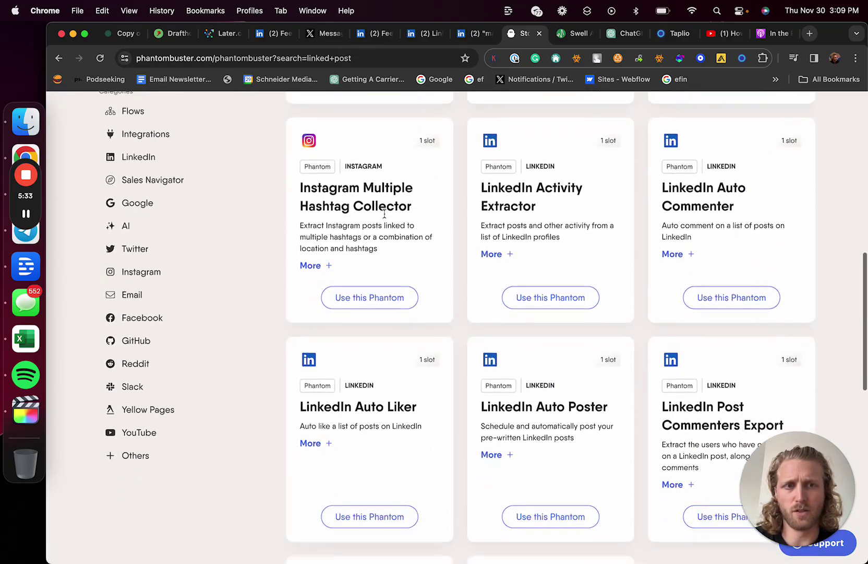
Open the LinkedIn Auto Commenter phantom page and scroll through its overview.
left_click_drag(728, 241, 665, 219)
triple_click(711, 182)
left_click(682, 264)
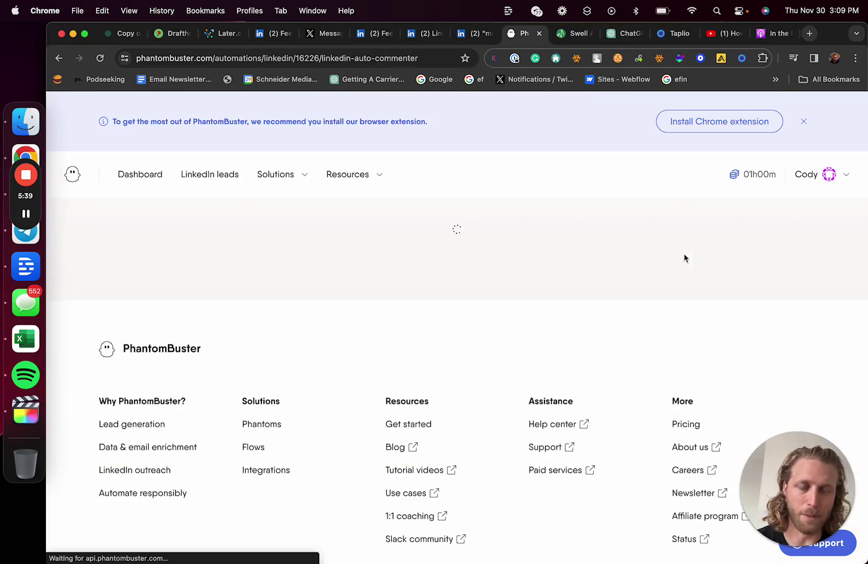
scroll(685, 257, "down", 5)
scroll(686, 258, "down", 20)
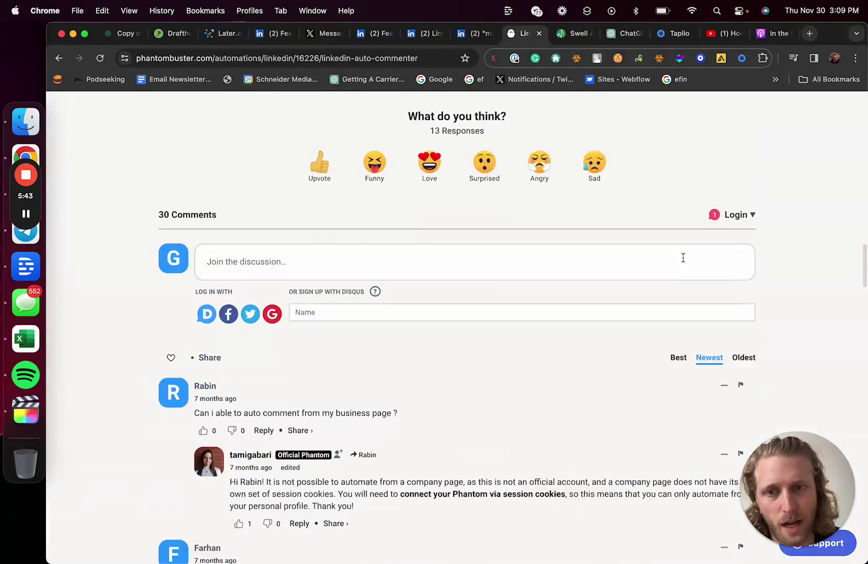
scroll(683, 258, "up", 20)
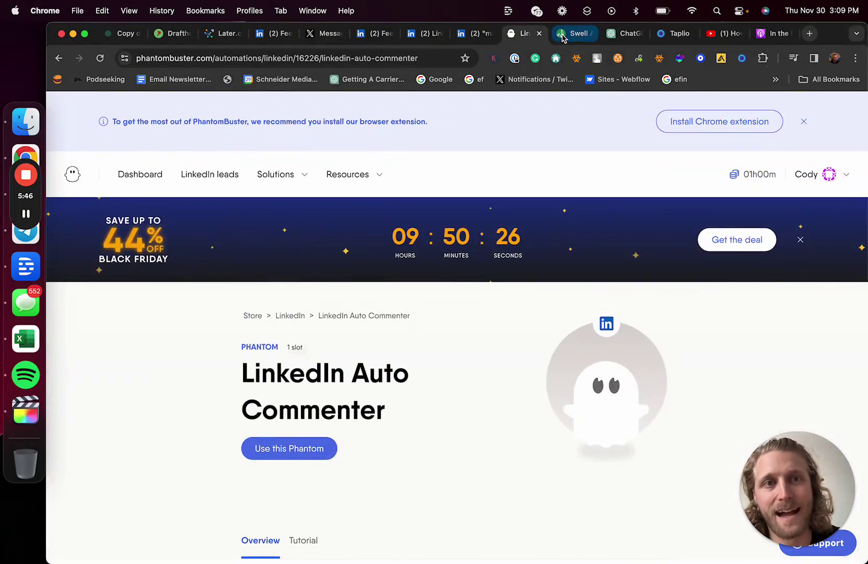
scroll(554, 318, "down", 8)
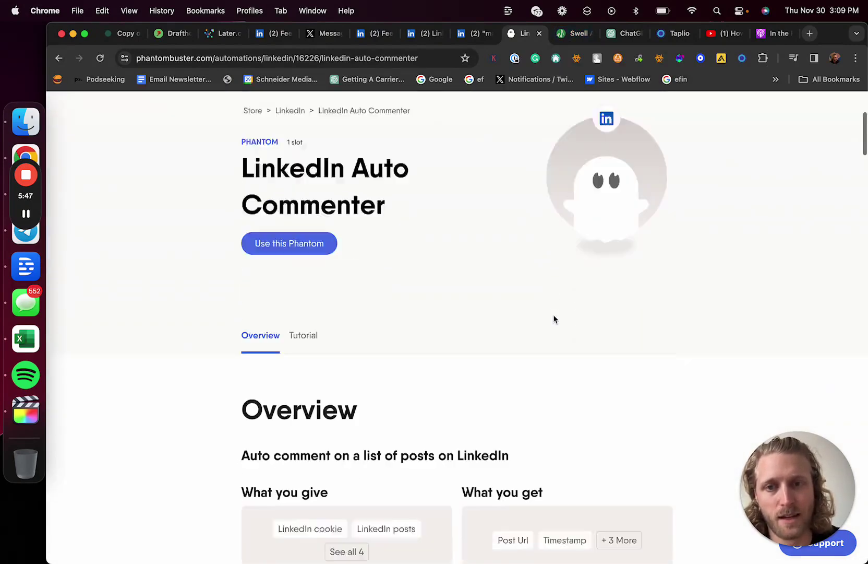
In a new Google Drive tab, search 'cheatsheetai' and open the matching spreadsheet.
left_click(809, 33)
type("driv")
key("Return")
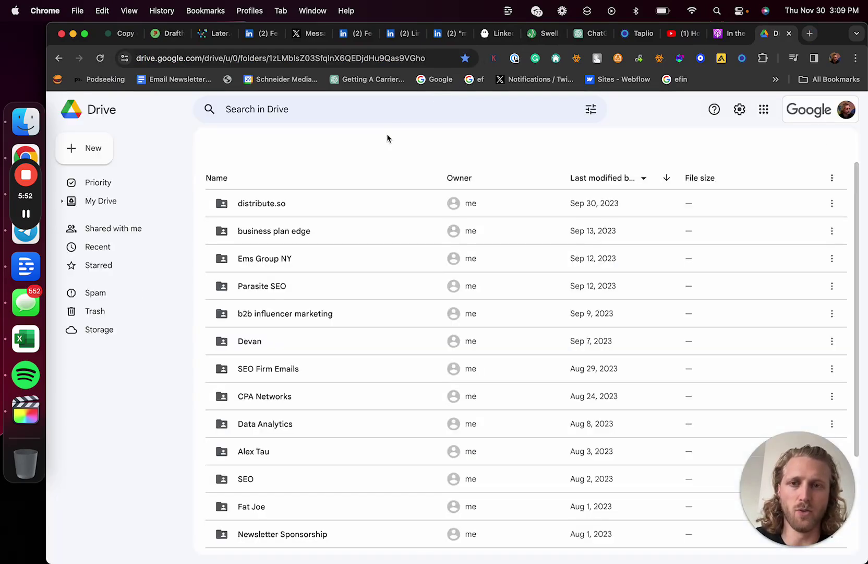
left_click(313, 107)
type("cheatsheetai")
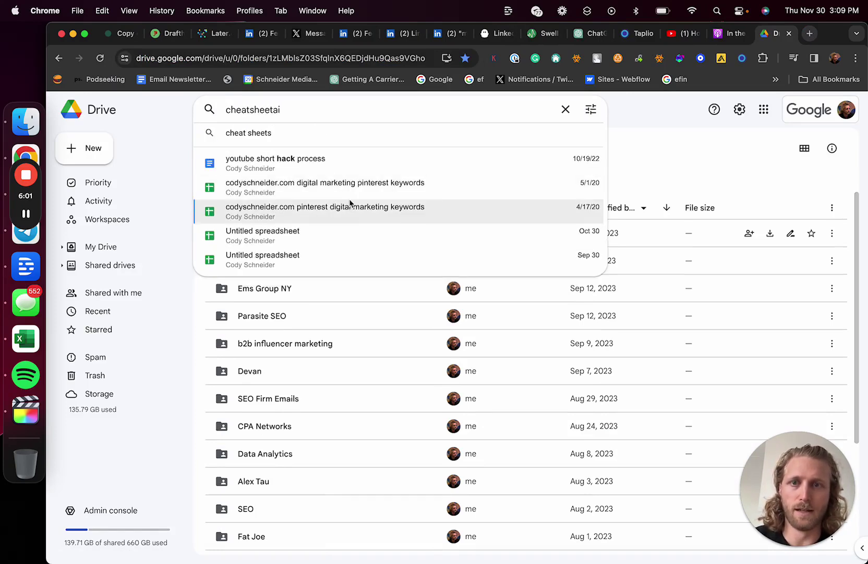
left_click(328, 120)
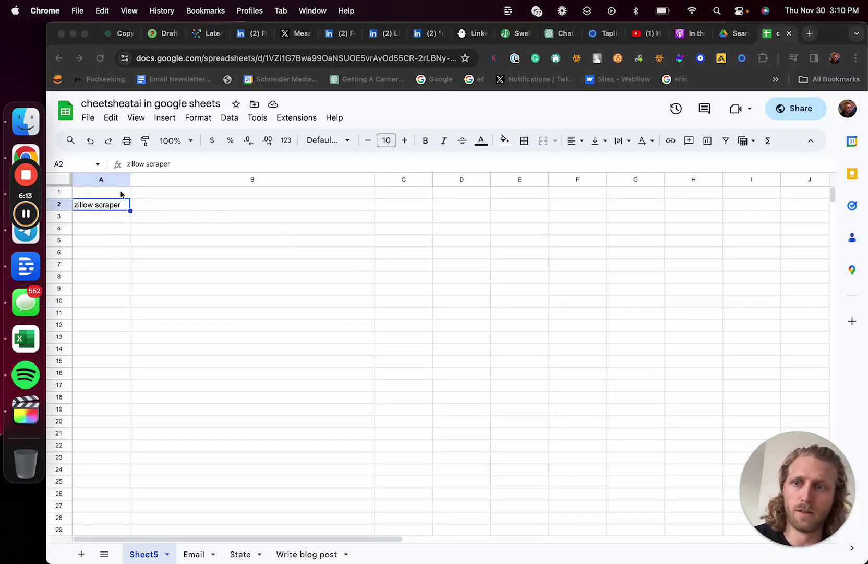
Clear 'zillow scraper' from A2 and expand the B2B marketing LinkedIn post to full text.
key("Delete")
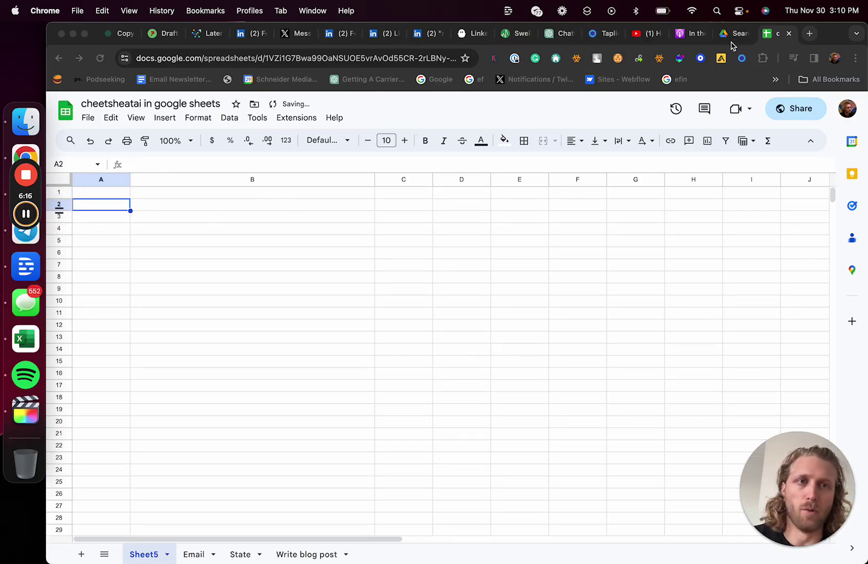
left_click(418, 34)
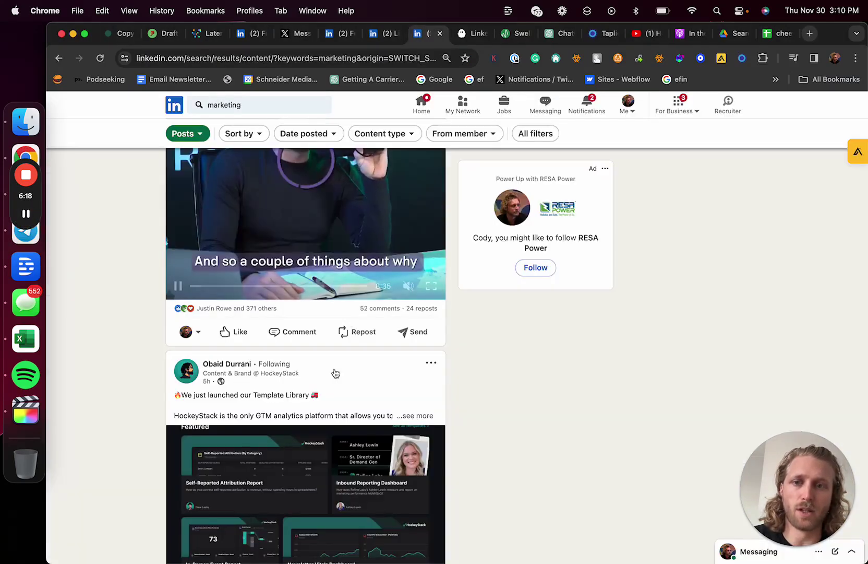
scroll(310, 325, "up", 5)
left_click(418, 298)
scroll(365, 293, "down", 3)
scroll(185, 260, "up", 2)
Copy the full text of the B2B marketing post.
left_click_drag(173, 215, 414, 421)
key("super+c")
left_click(322, 317)
left_click_drag(257, 308, 172, 237)
key("super+c")
Paste the post text into cell A2 of the spreadsheet.
left_click(772, 33)
key("super+v")
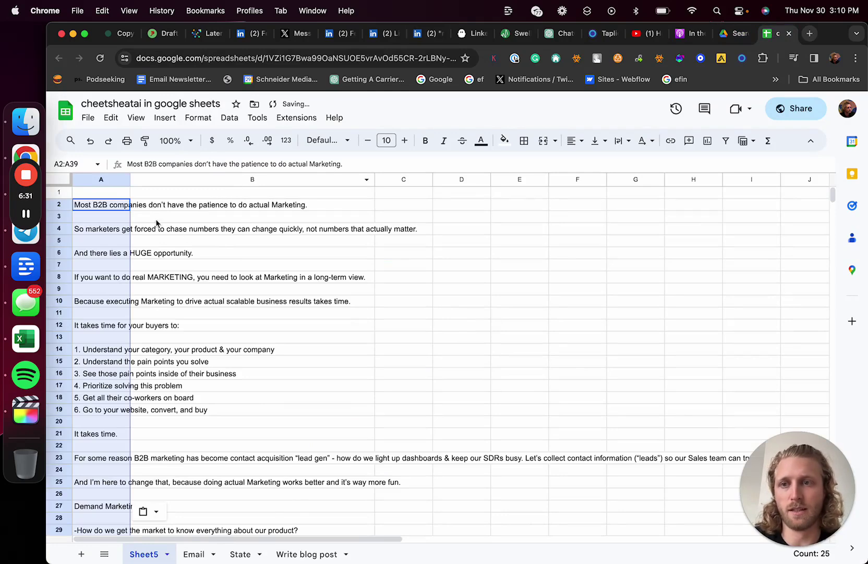
key("super+z")
key("super+shift+z")
Restore the pasted post text in A2 and select cell B2.
key("super+z")
scroll(198, 216, "down", 1)
left_click(196, 193)
key("super+shift+z")
left_click(210, 241)
Enter =CheatsheetAI("write a concise 1 sentence response for the following post:",A2) in B2.
type("=chea")
key("Tab")
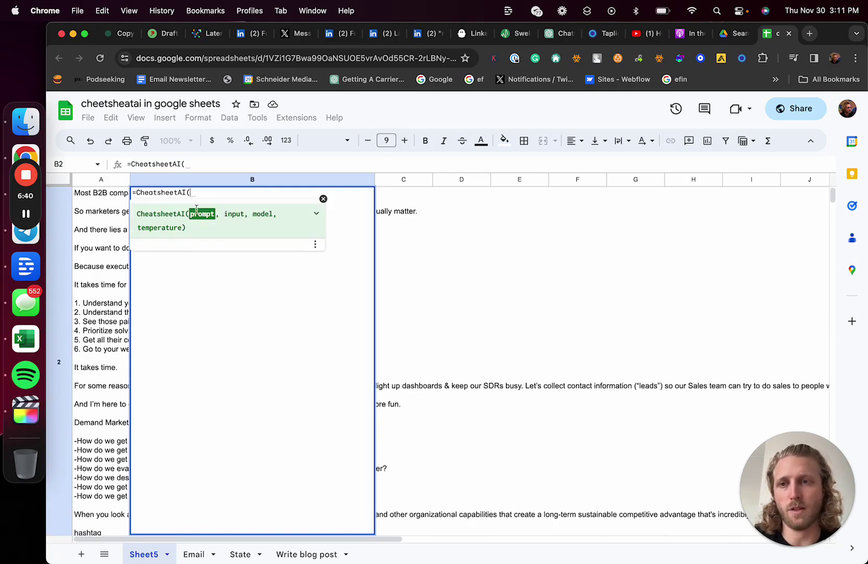
type("\"\"")
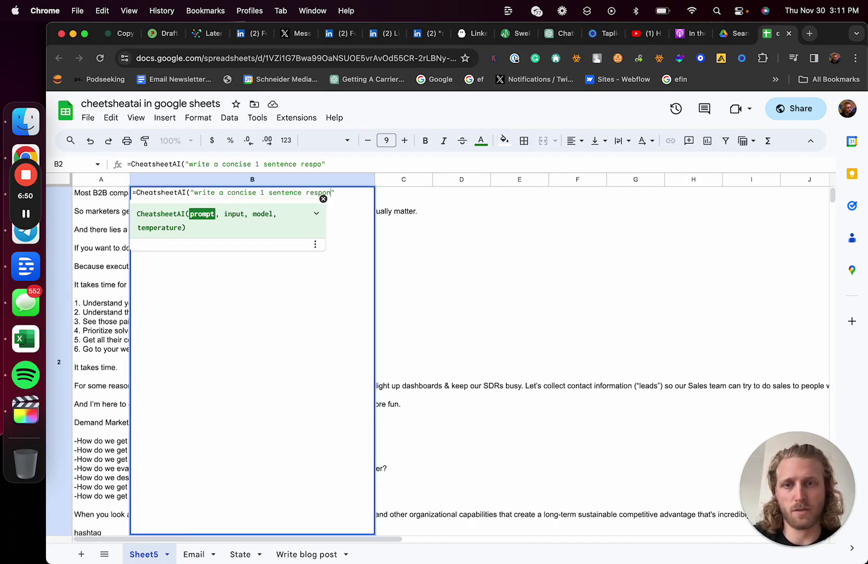
type("se")
key("Right")
type(",")
left_click(110, 228)
key("Left")
key("Left")
key("Left")
key("Left")
type("for the following post:\",A2")
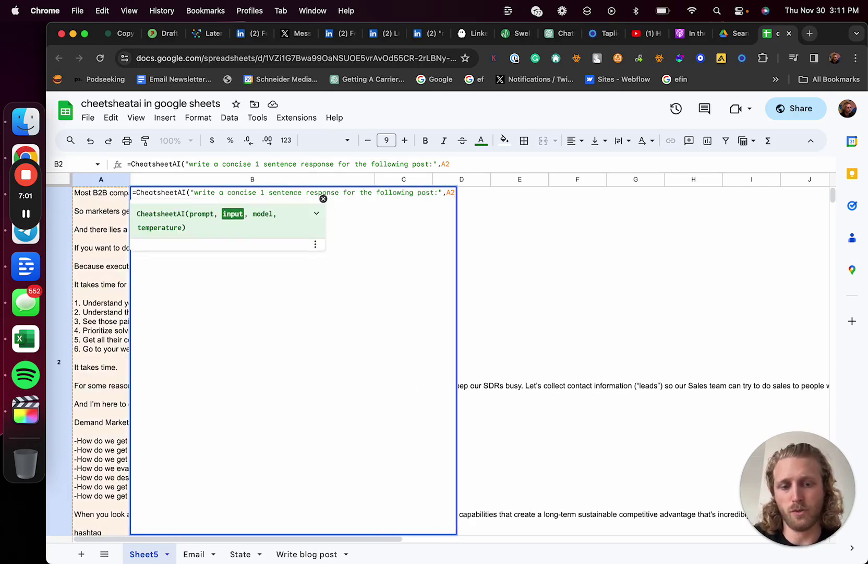
type(")")
key("Return")
Copy the generated one-sentence reply from B2.
left_click(274, 246)
scroll(275, 245, "down", 3)
scroll(274, 245, "up", 3)
key("super+c")
Review the Auto Commenter overview, which lists a LinkedIn cookie and LinkedIn posts as inputs.
left_click(430, 39)
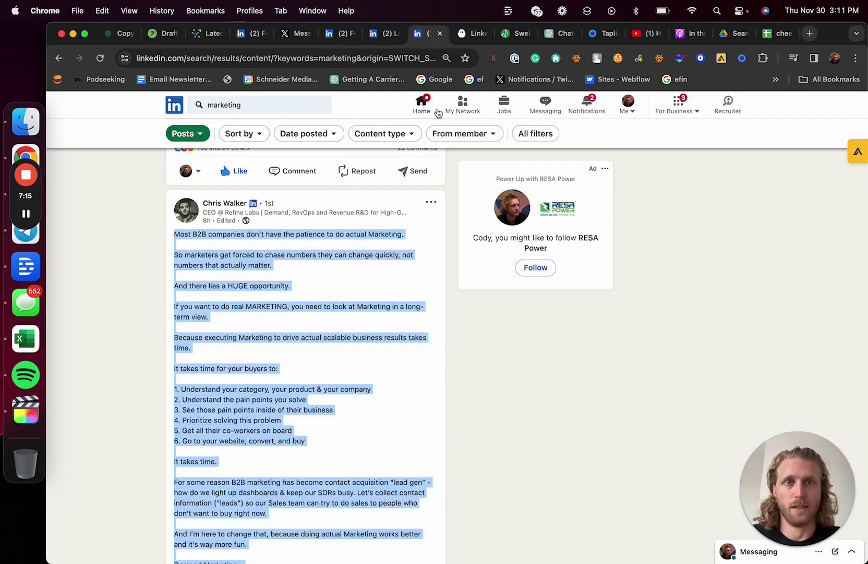
left_click(468, 34)
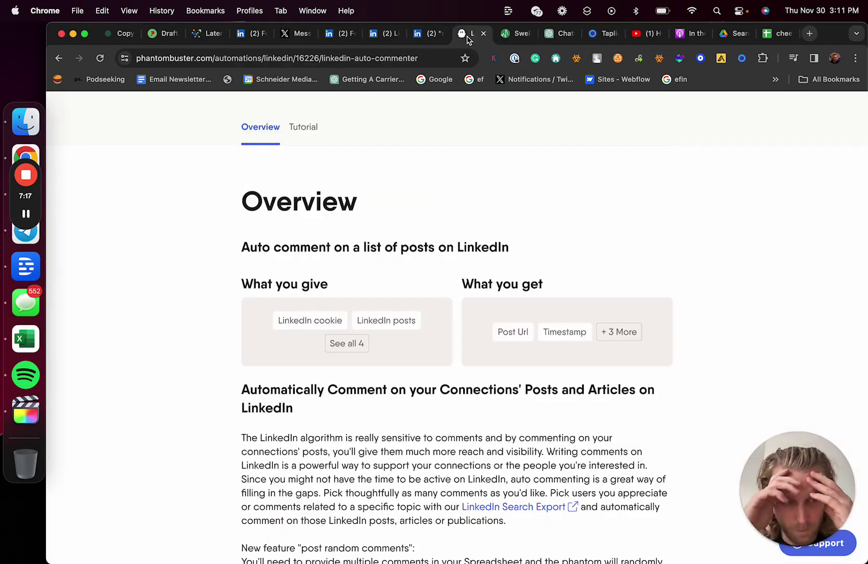
scroll(370, 195, "down", 15)
scroll(370, 197, "up", 4)
scroll(371, 196, "up", 15)
mouse_move(369, 180)
scroll(418, 428, "down", 3)
scroll(412, 365, "up", 4)
scroll(402, 316, "left", 3)
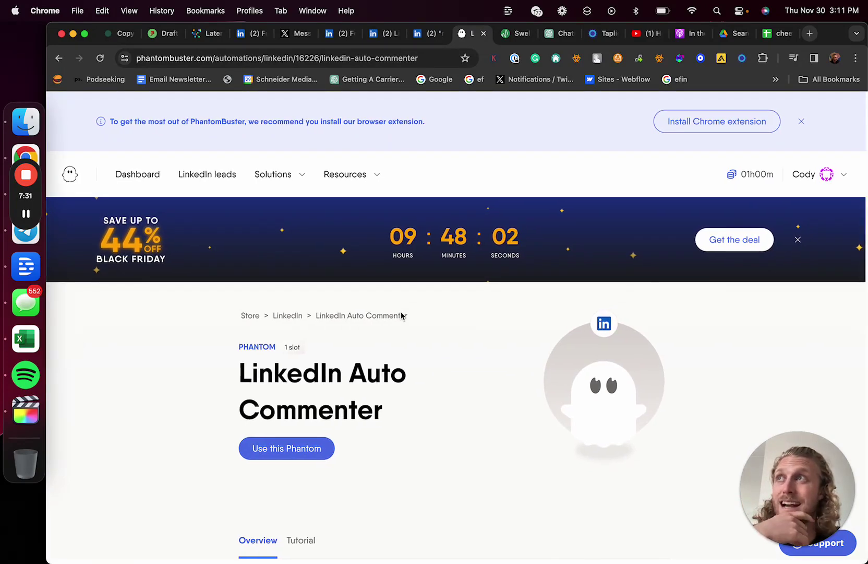
scroll(420, 426, "down", 5)
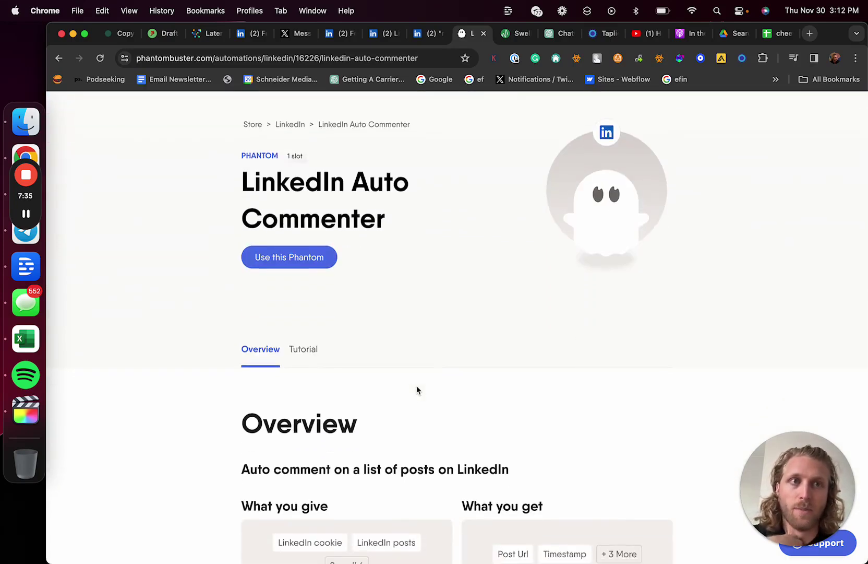
scroll(416, 389, "down", 2)
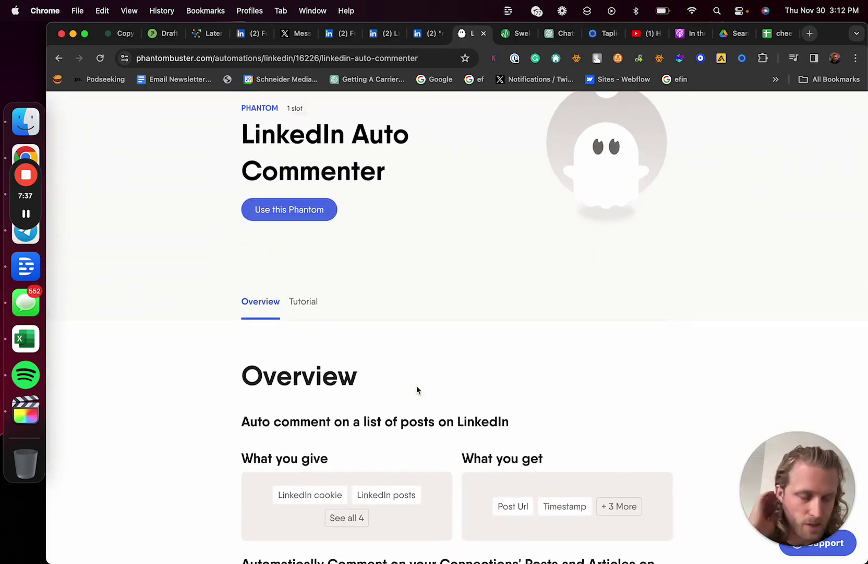